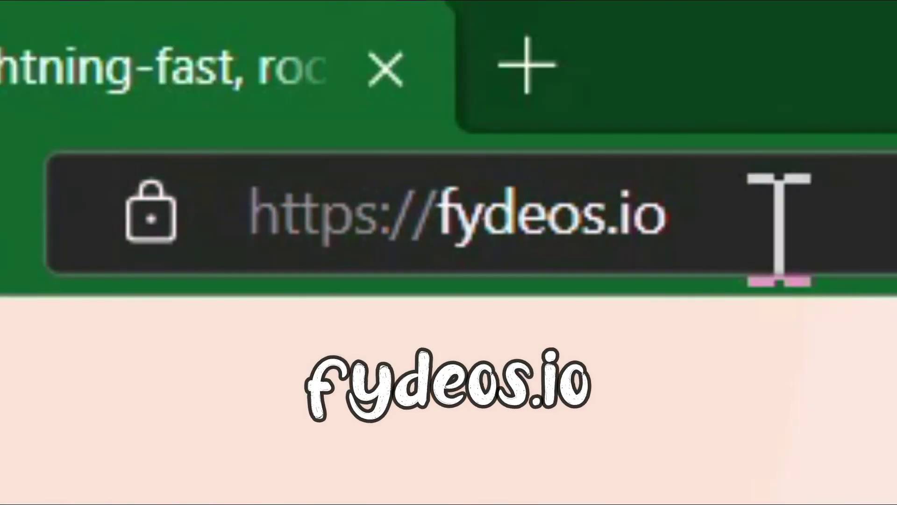
- Start downloading the FydeOS for PC image for Intel Processors & HD Graphics from Mirror 2
left_click(560, 214)
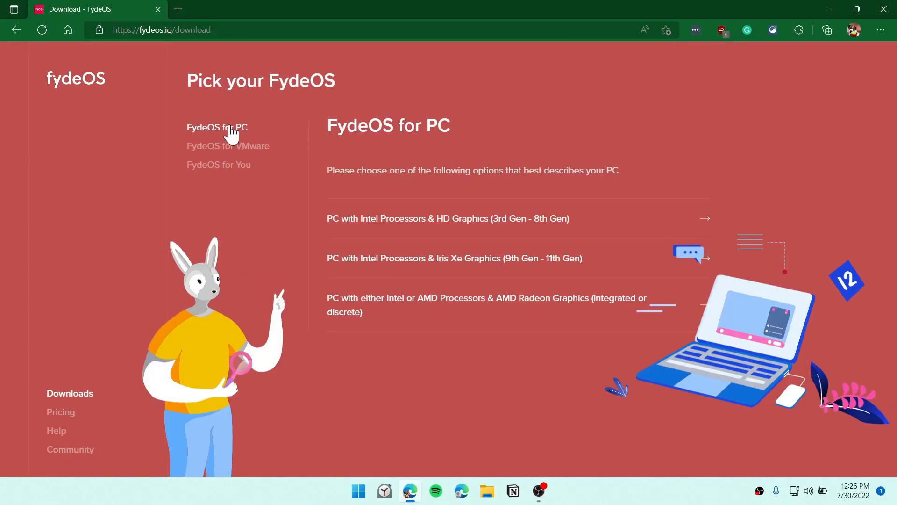
left_click(231, 129)
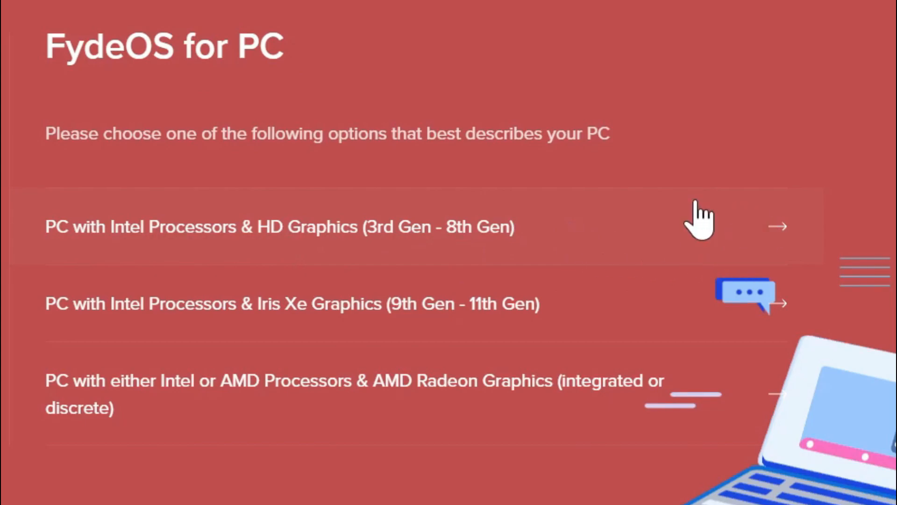
left_click(749, 231)
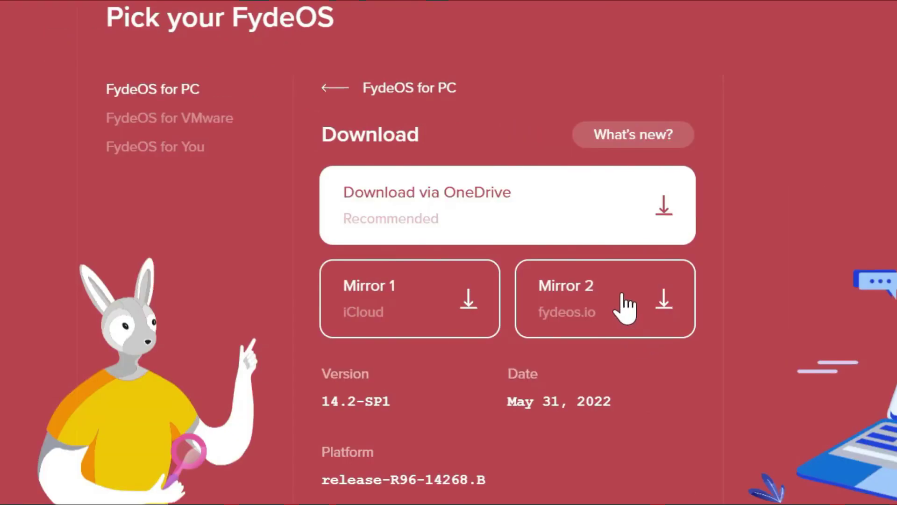
left_click(662, 303)
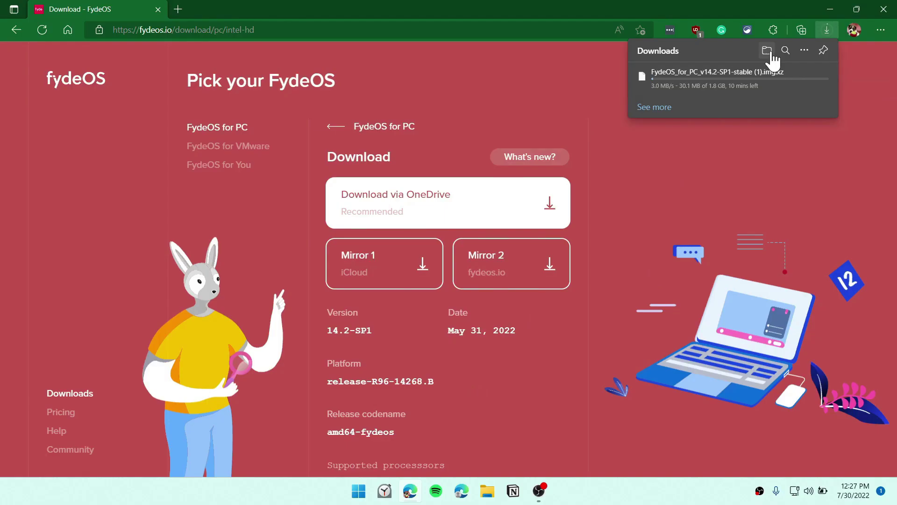
left_click(775, 60)
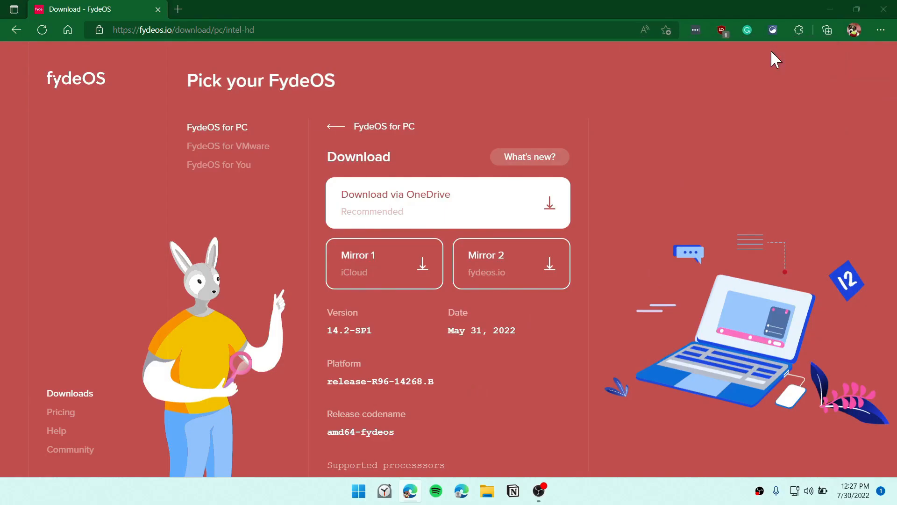
- Download and run the balenaEtcher-Setup-1.7.9.exe installer from the Downloads folder
left_click(124, 210)
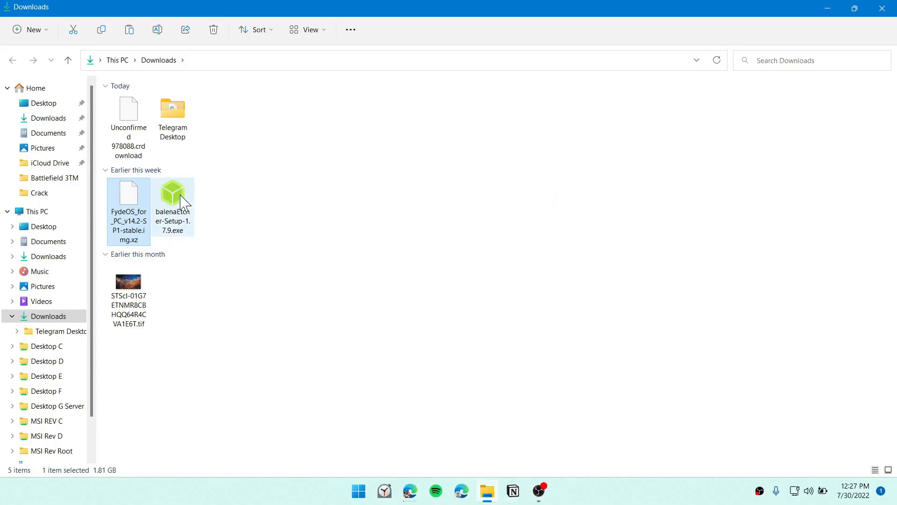
left_click(183, 200)
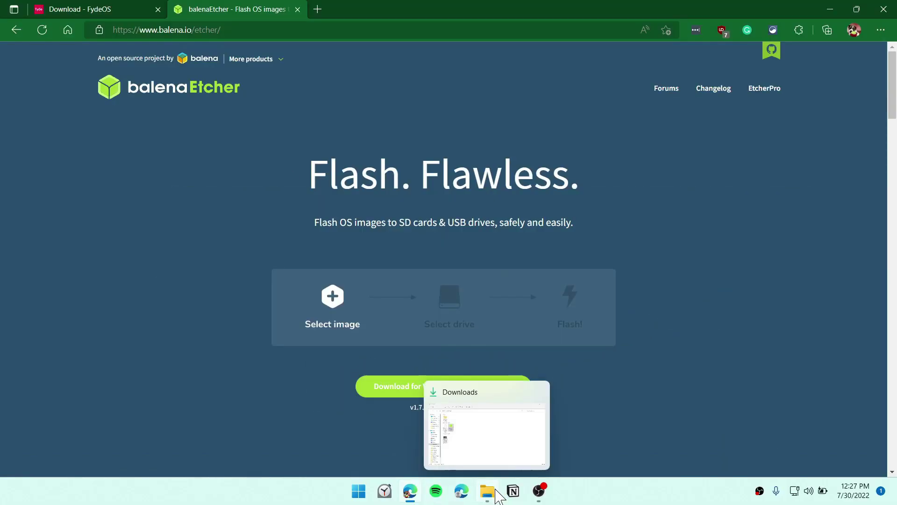
mouse_move(474, 490)
left_click(487, 491)
double_click(173, 179)
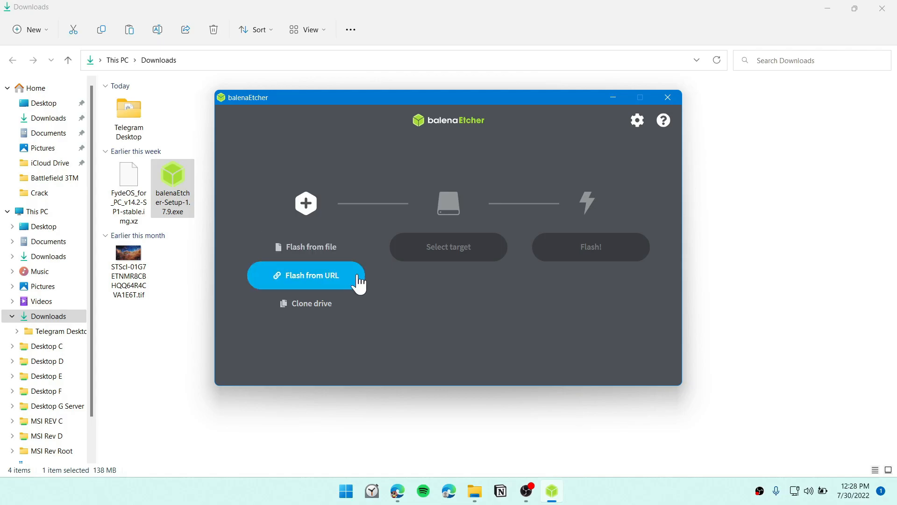
- Try Flash from file in balenaEtcher and cancel the picker without choosing an image
left_click(328, 250)
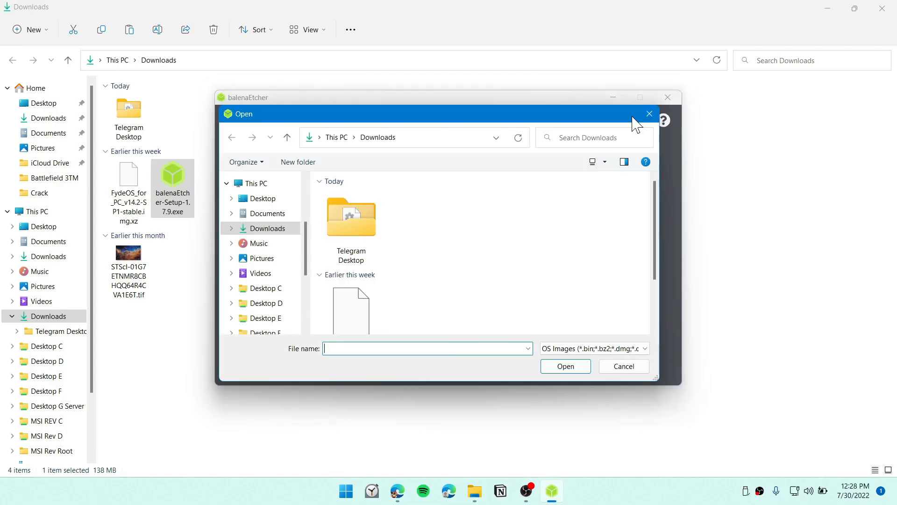
left_click(662, 113)
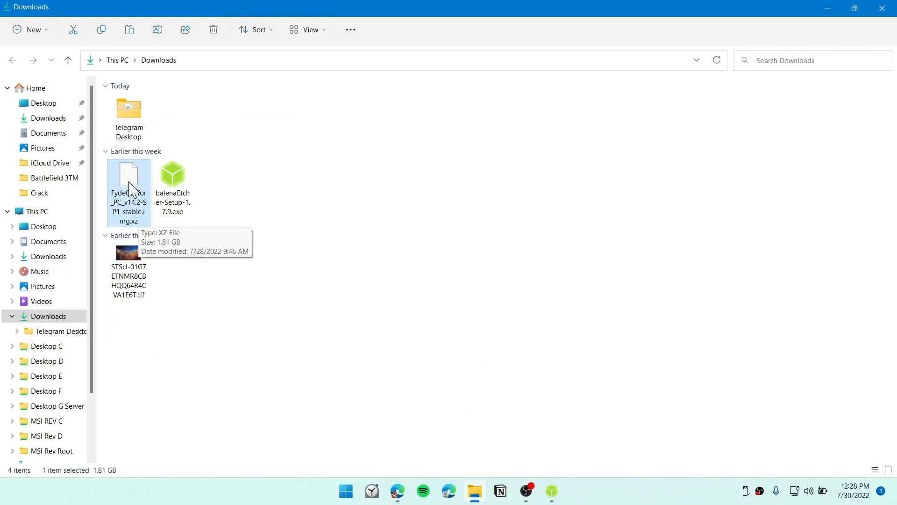
- Search for 7zip, download the 64-bit x64 installer from 7-zip.org and install it
left_click(397, 490)
left_click(319, 9)
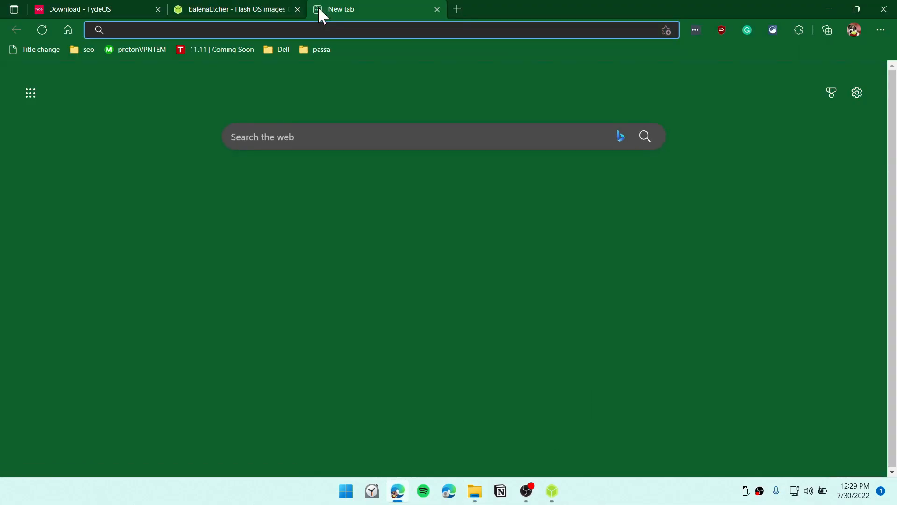
type("7zip")
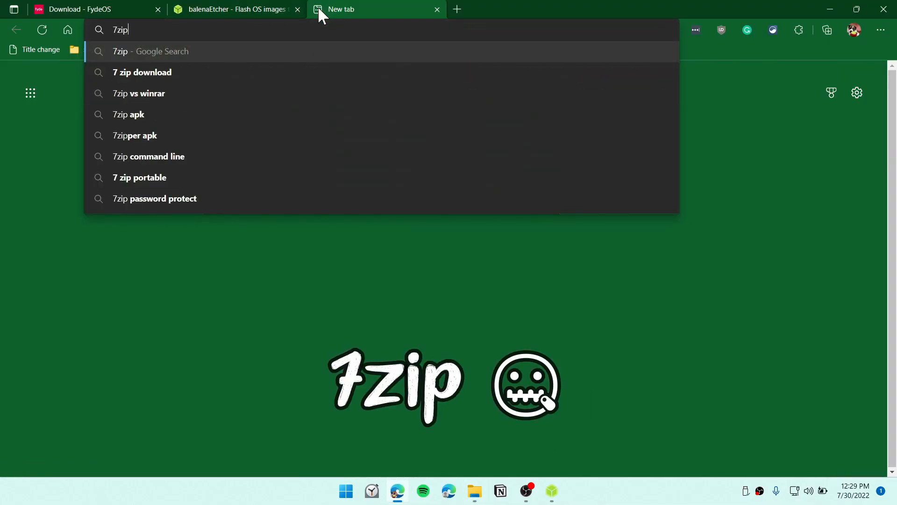
key("Return")
left_click(118, 170)
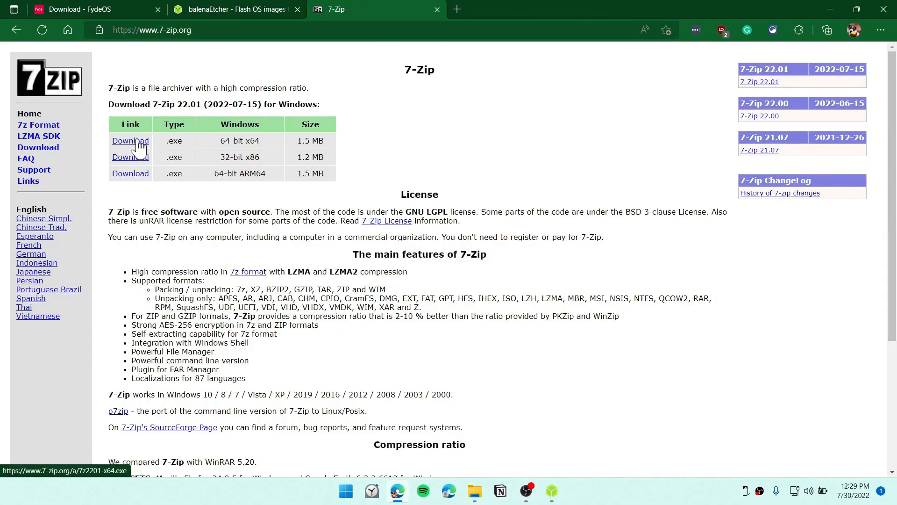
left_click(138, 143)
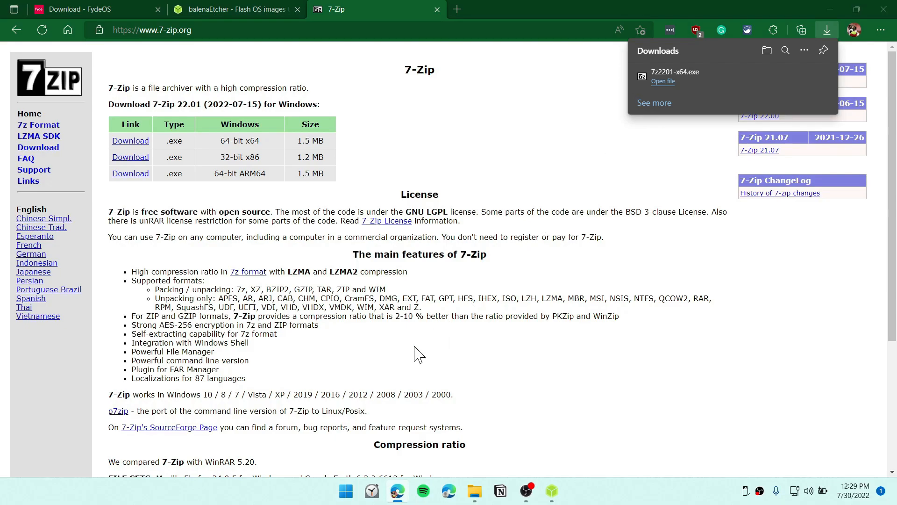
left_click(436, 281)
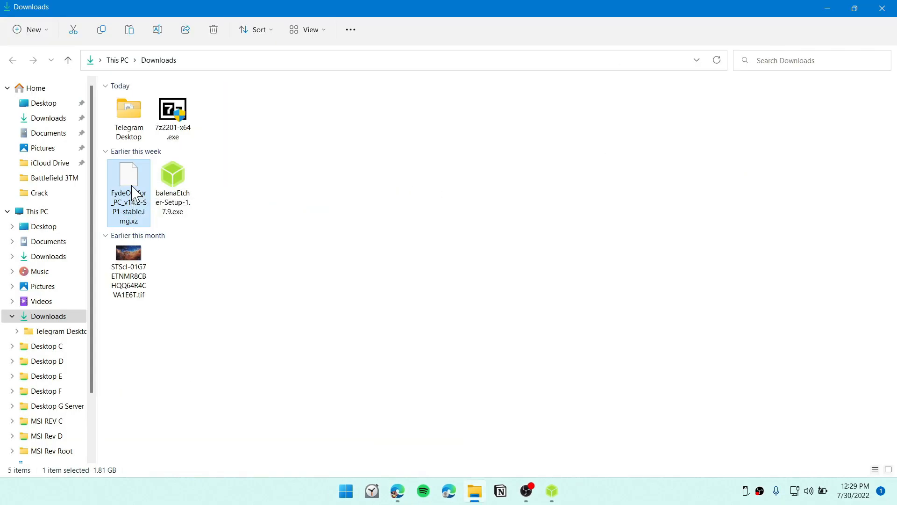
- Extract the FydeOS .img.xz archive with 7-Zip into its own folder and select the disk image
right_click(134, 190)
left_click(189, 326)
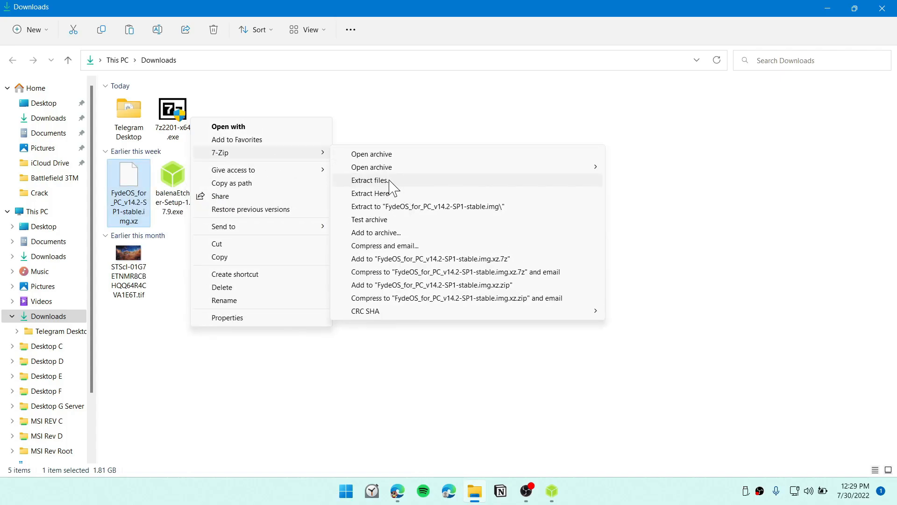
left_click(389, 184)
left_click(438, 318)
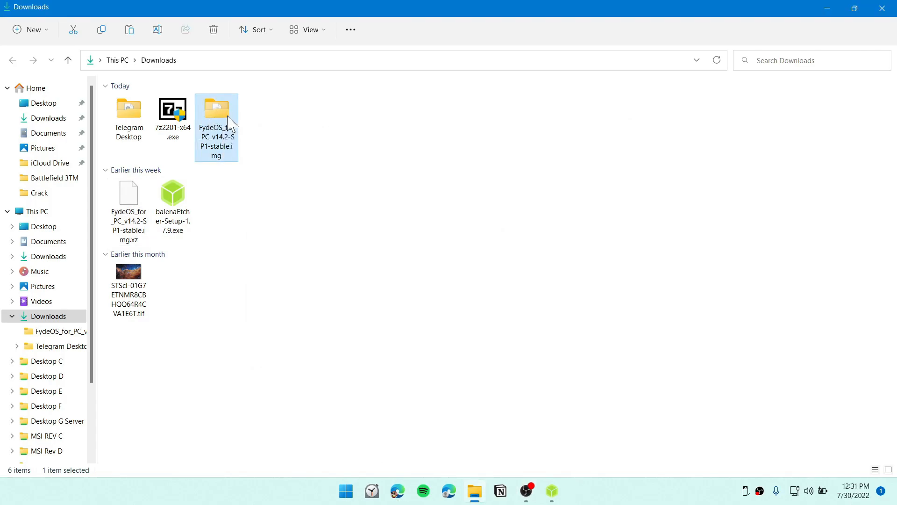
double_click(230, 123)
left_click(211, 118)
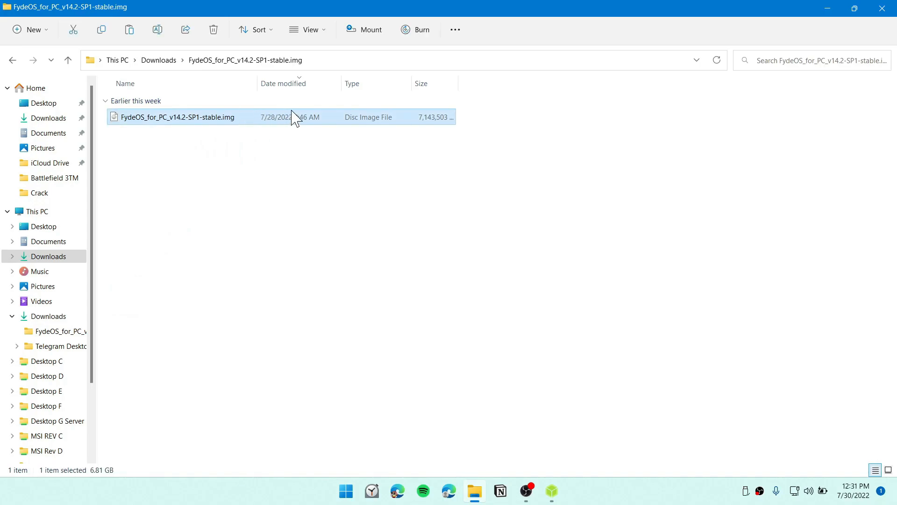
- Load FydeOS_for_PC_v14.2-SP1-stable.img into balenaEtcher as the image to flash
key("alt+Tab")
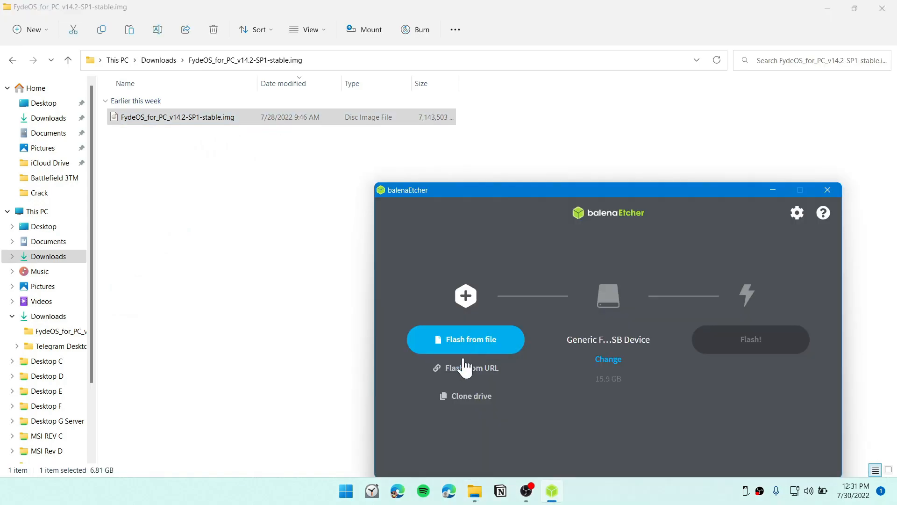
left_click_drag(530, 181, 463, 130)
left_click(406, 281)
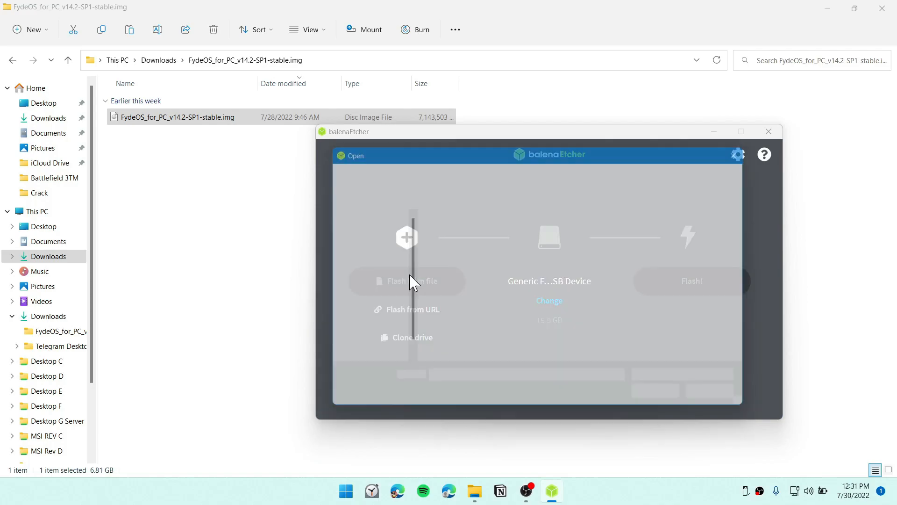
double_click(456, 253)
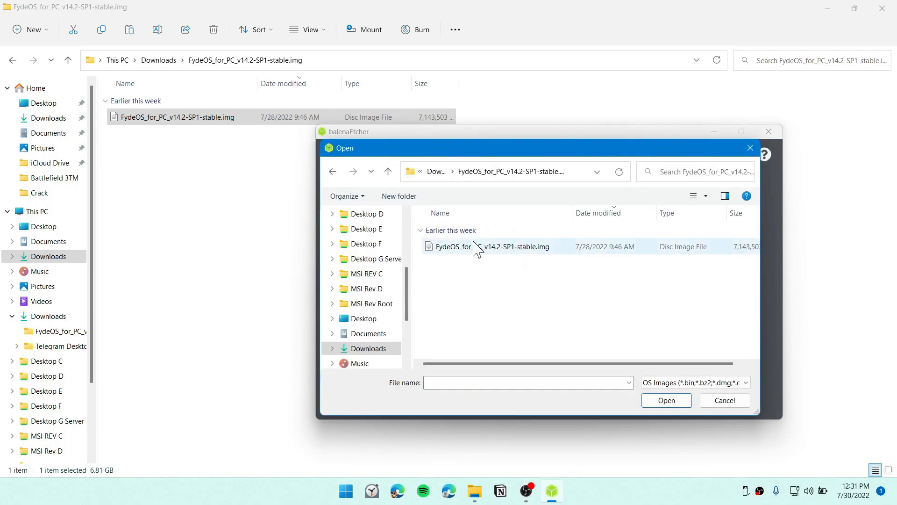
left_click(509, 247)
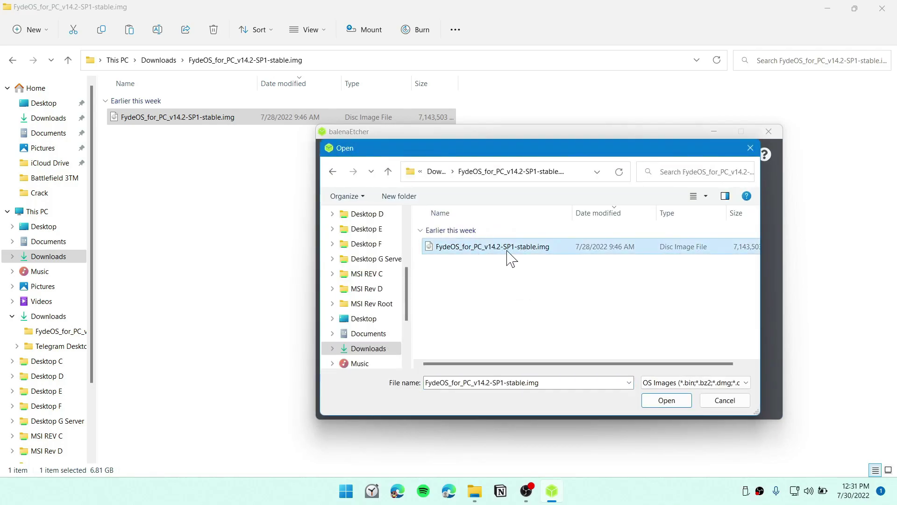
left_click(666, 400)
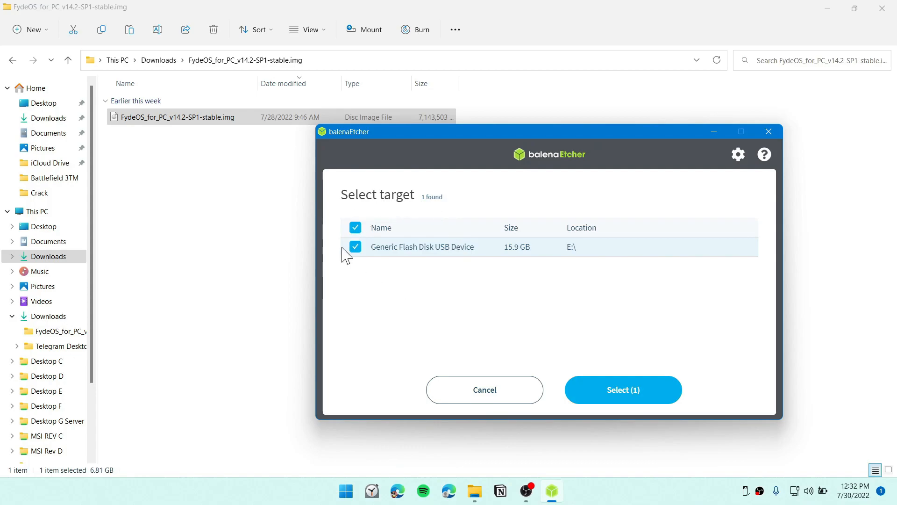
- Select the USB flash disk as target and start flashing the image to it
left_click(624, 389)
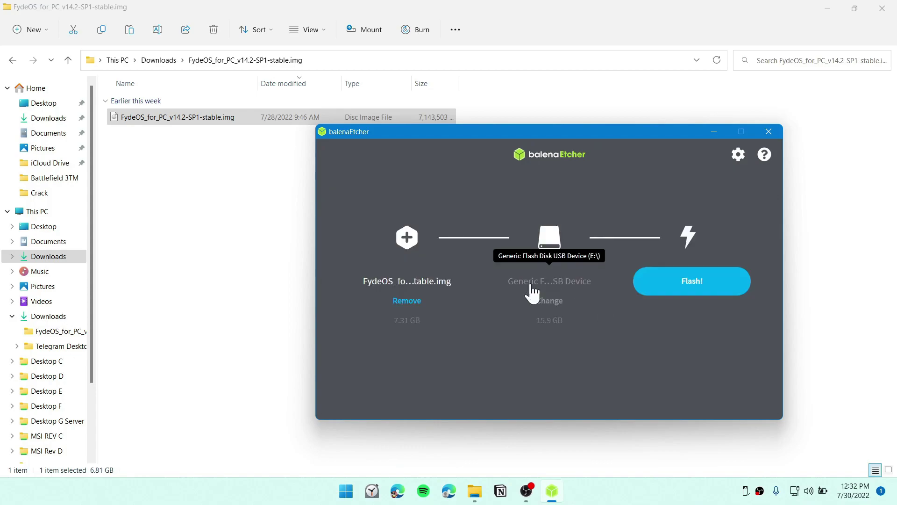
left_click(702, 285)
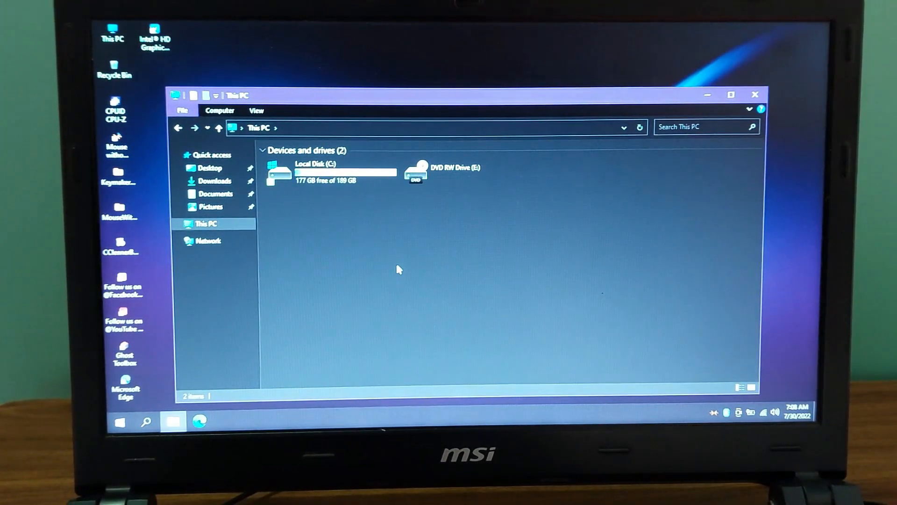
- Launch Disk Management, start Shrink Volume on C: and select the suggested amount for replacement
key("super")
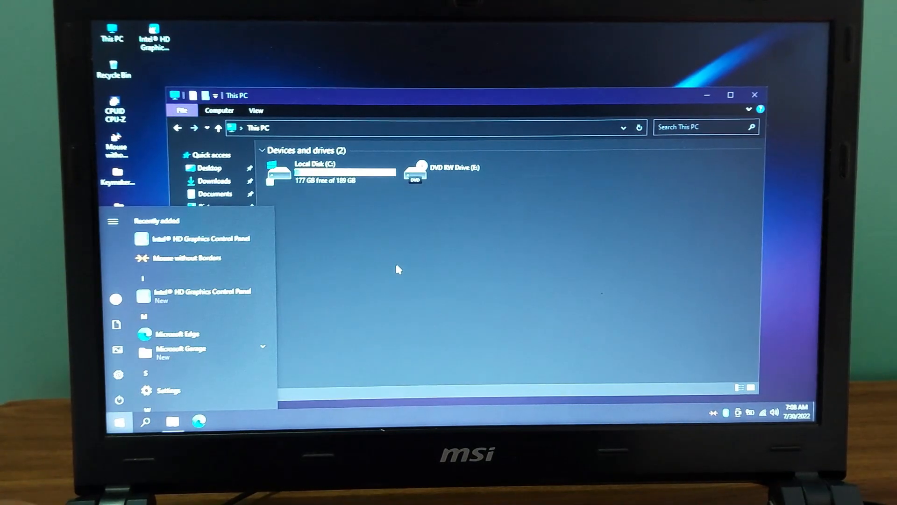
type("disk")
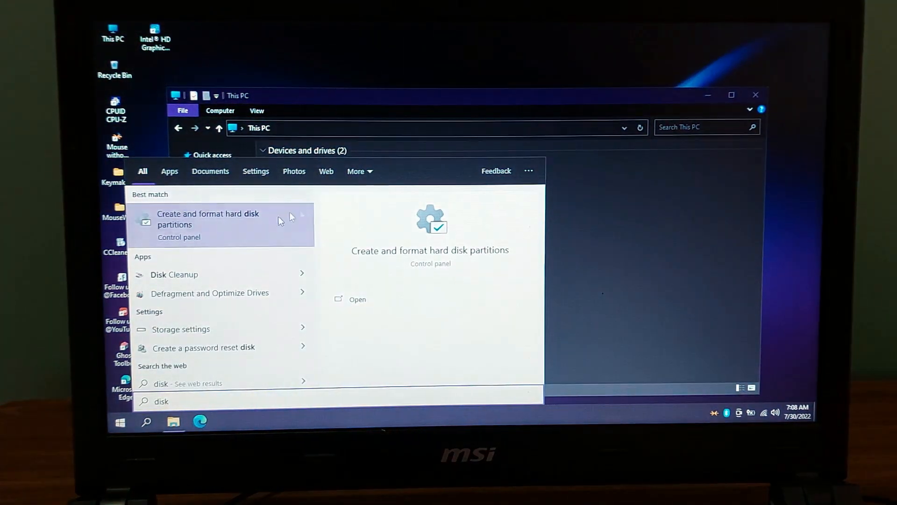
left_click(200, 231)
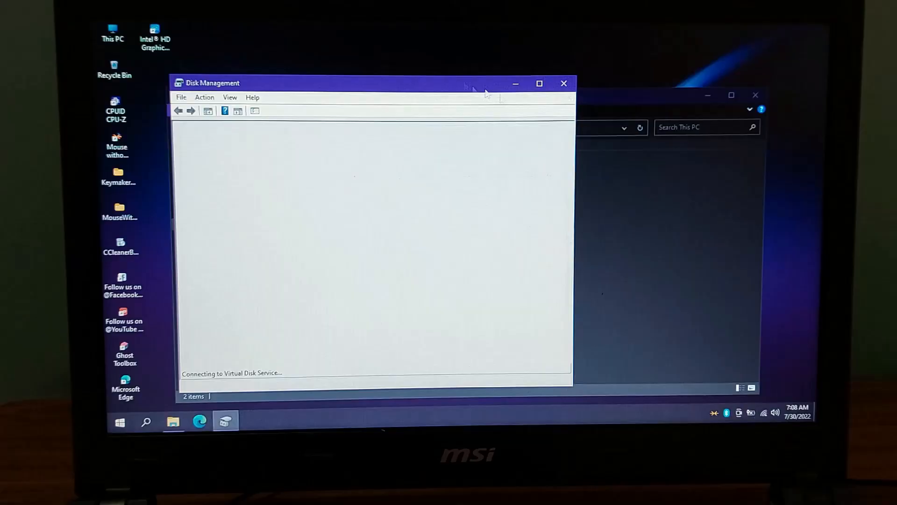
left_click(540, 83)
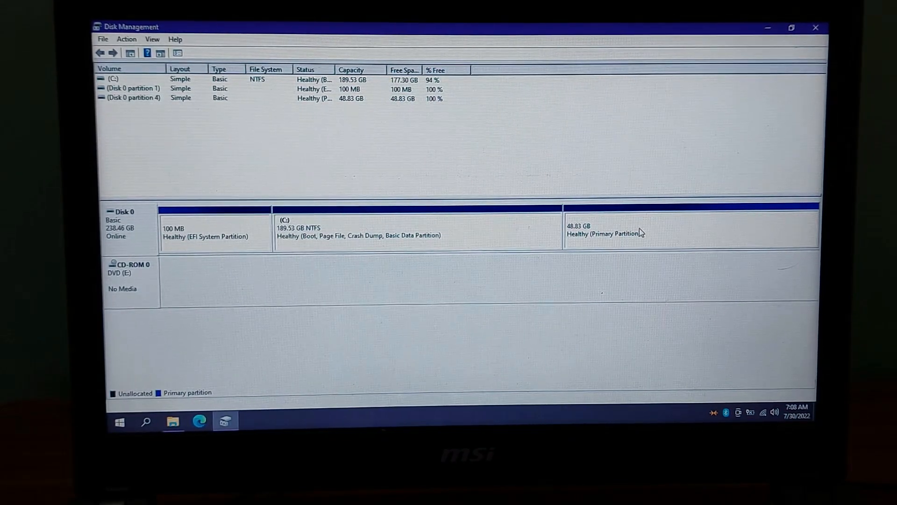
right_click(390, 237)
left_click(430, 313)
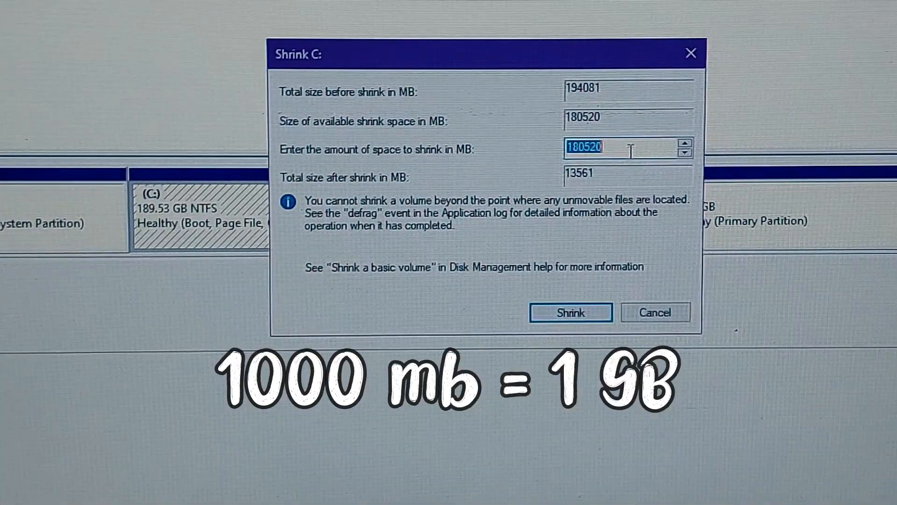
double_click(632, 150)
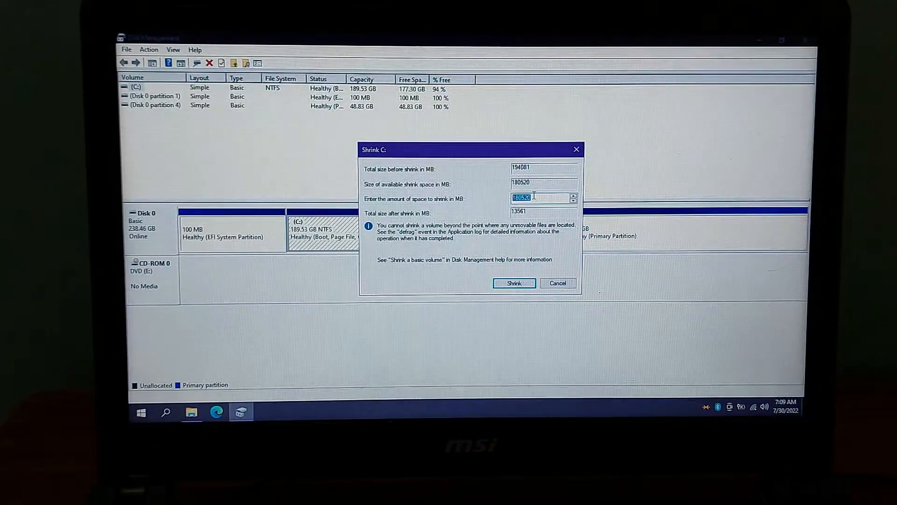
- Search Google for 'gb to mb' and enter 50 in the Gigabyte field
left_click(220, 413)
left_click(379, 186)
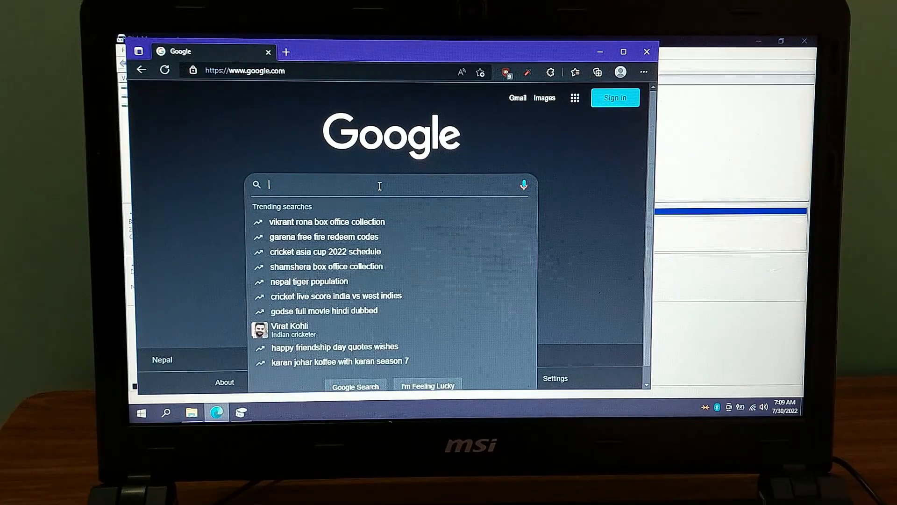
type("gb to ")
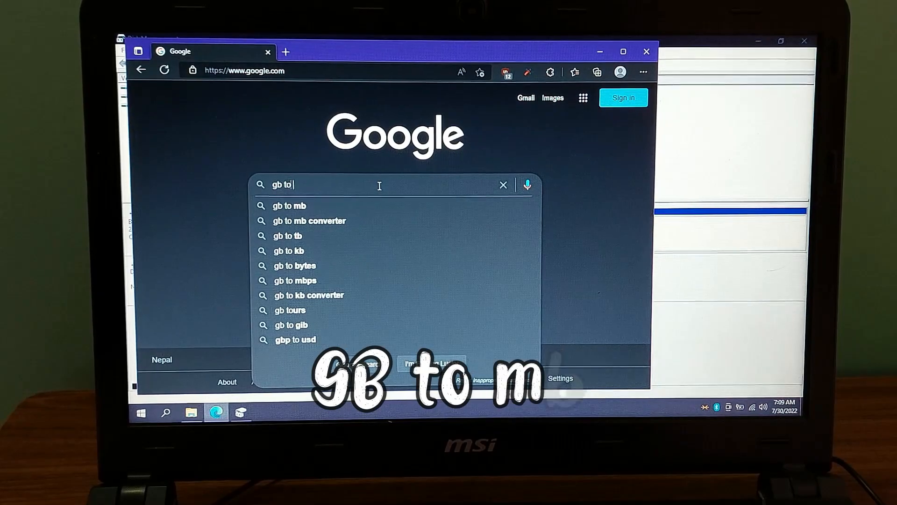
type("mb")
key("Return")
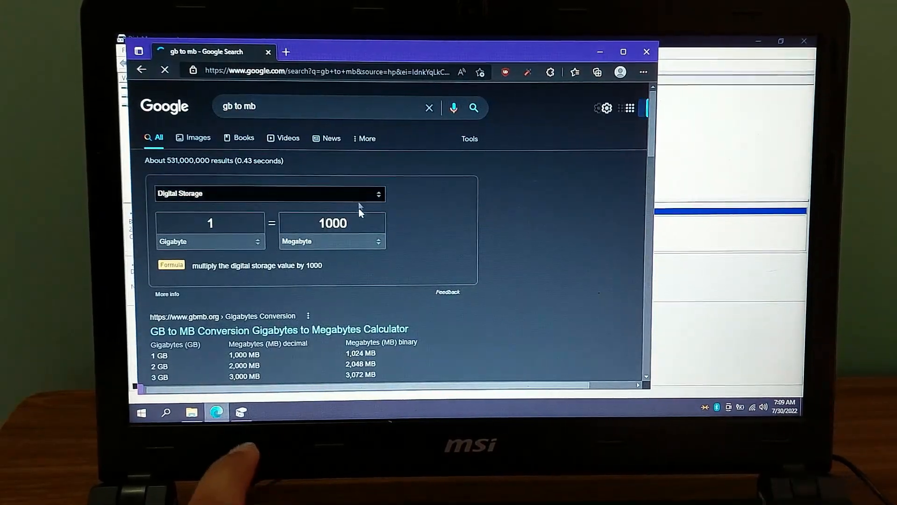
left_click(230, 225)
double_click(214, 223)
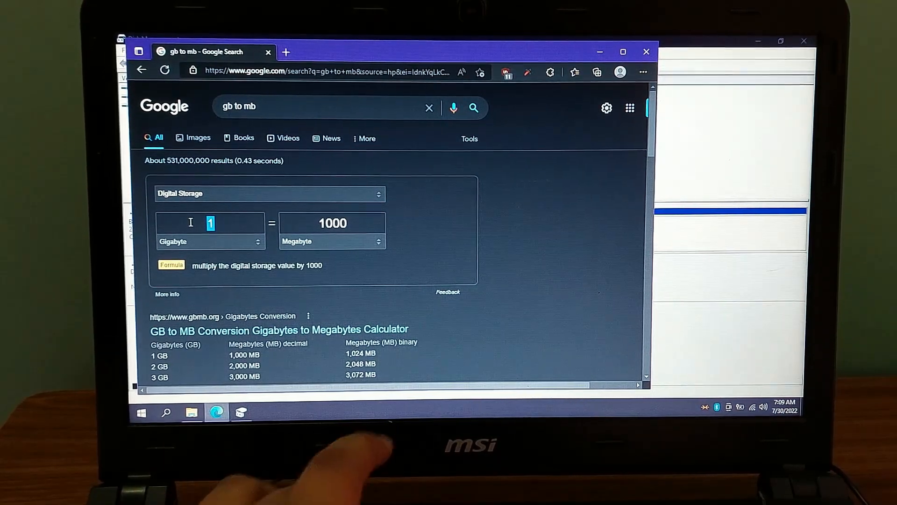
type("50")
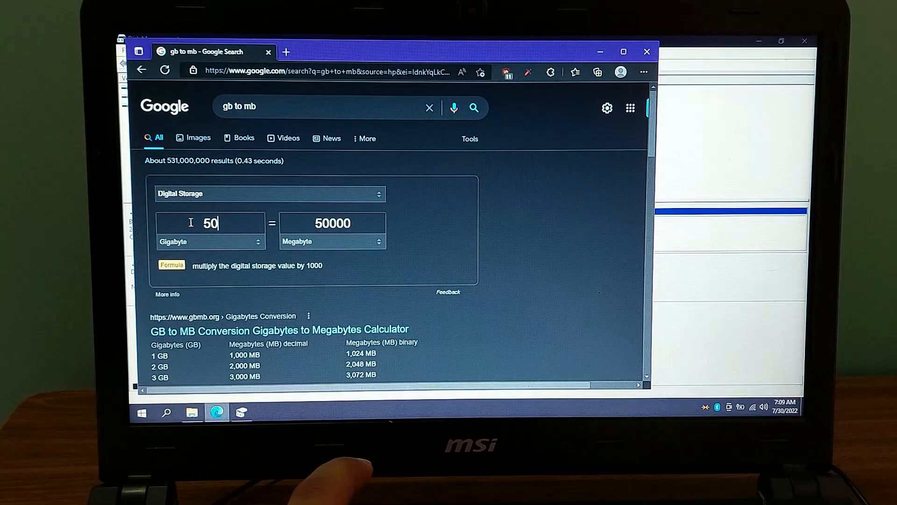
- Copy the 50000 megabyte result and switch back to the shrink dialog
right_click(320, 223)
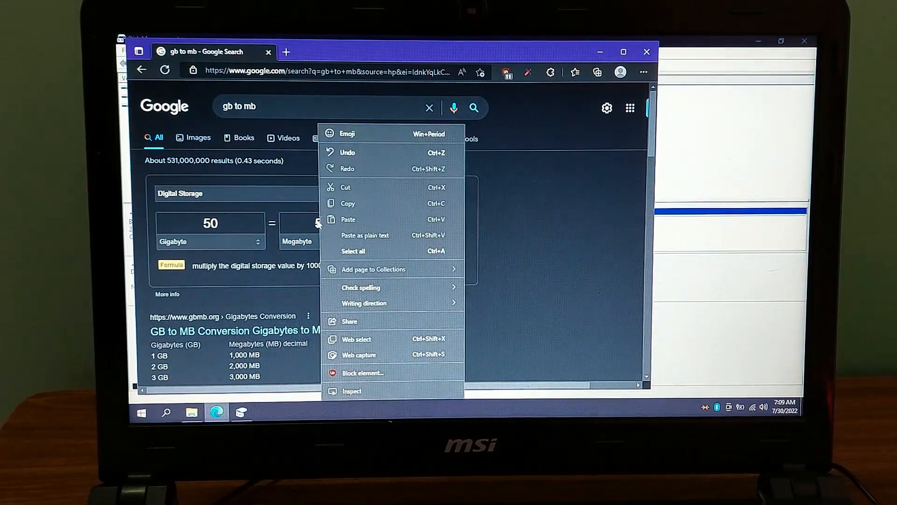
double_click(320, 223)
right_click(330, 224)
left_click(339, 103)
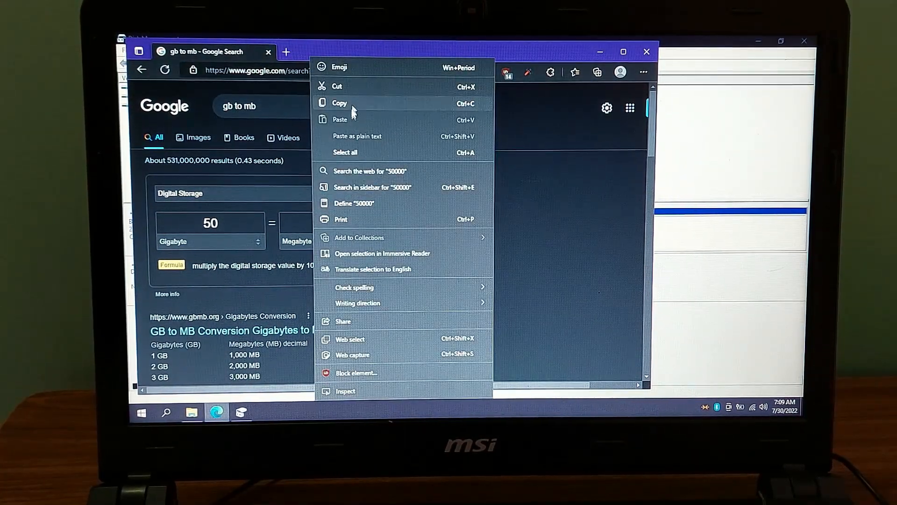
key("alt+Tab")
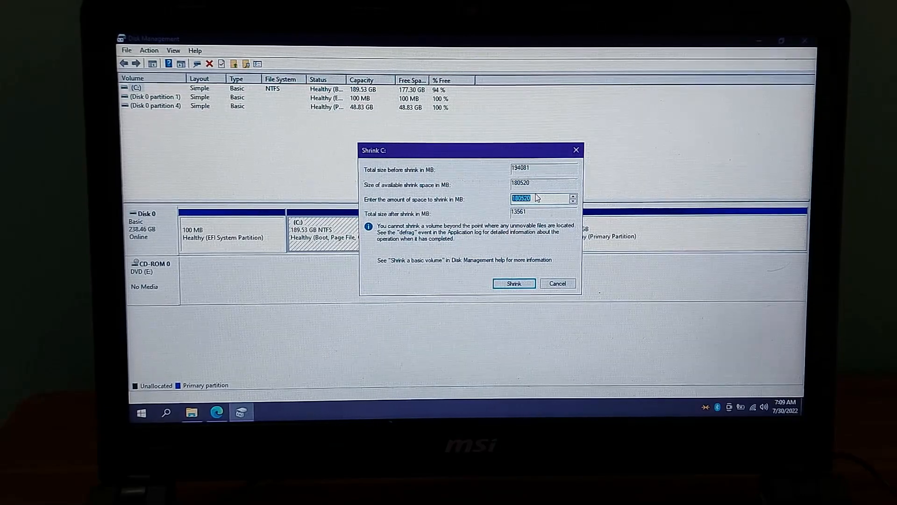
- Cancel the Shrink C: dialog without changing the partition
left_click(559, 284)
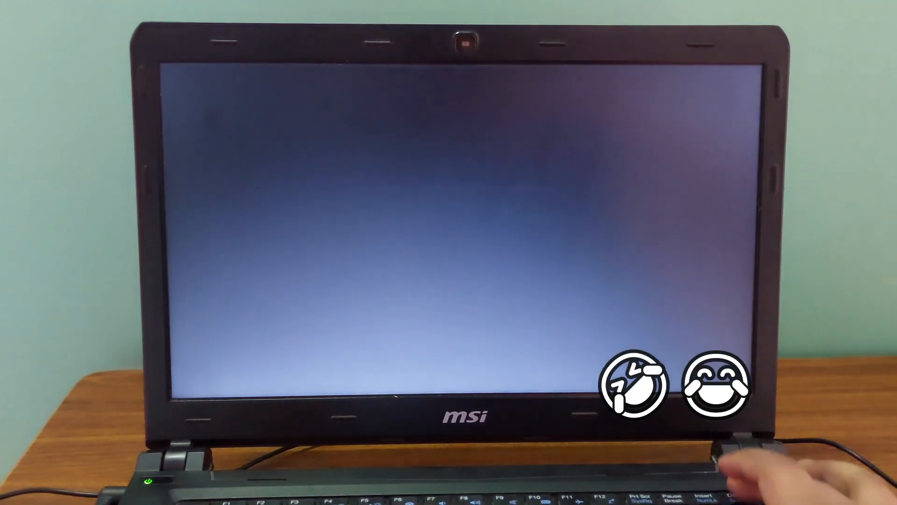
- Enter firmware setup and verify Secure Boot is left Disabled in the Security menu
key("Delete")
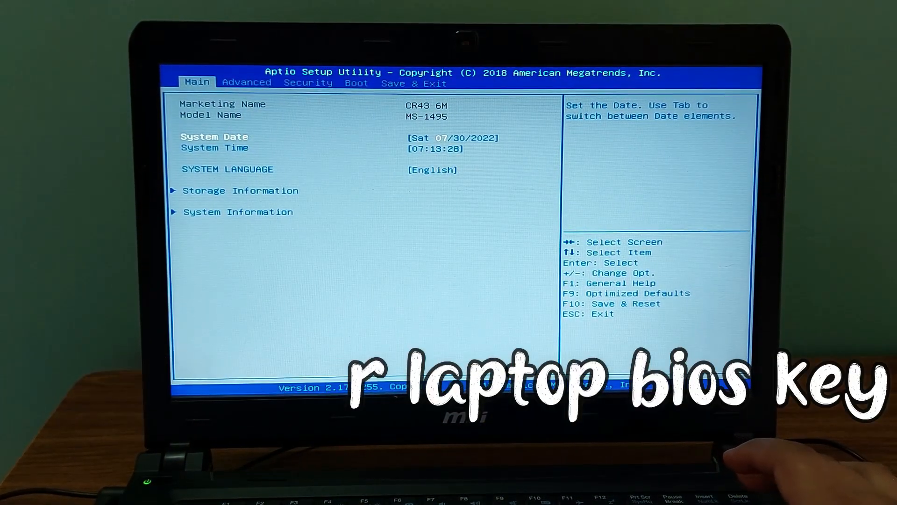
key("Right")
key("Right")
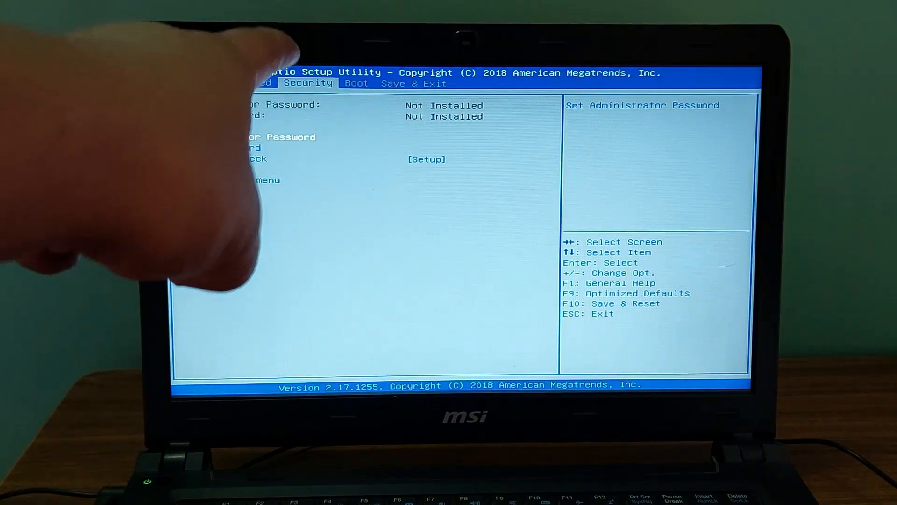
key("Down")
key("Down")
key("Down")
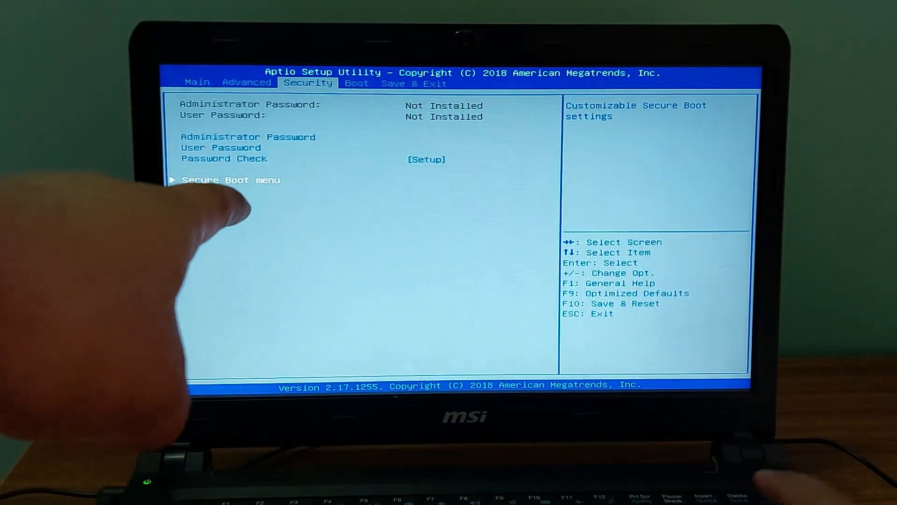
key("Return")
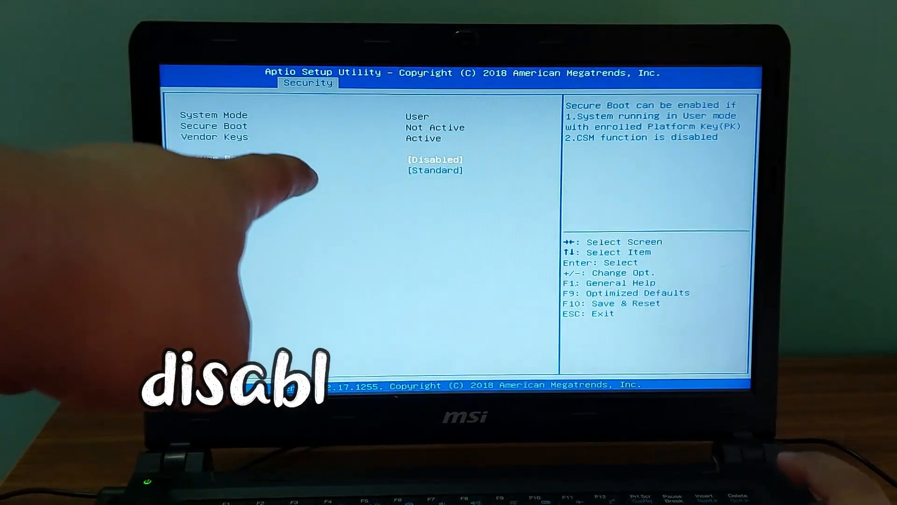
key("Return")
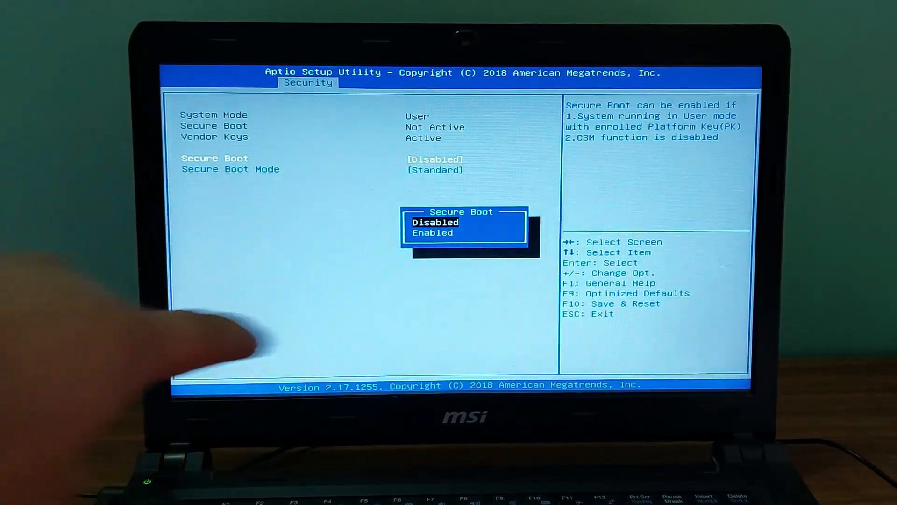
key("Escape")
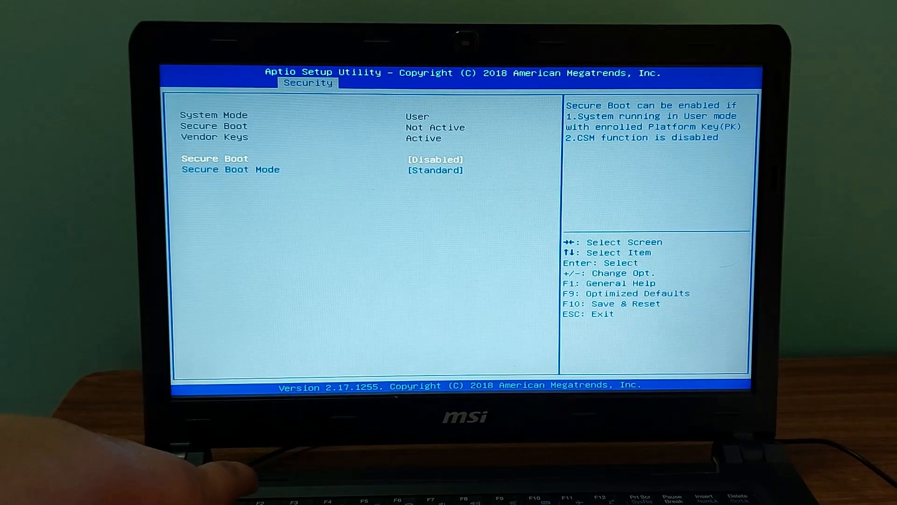
key("Escape")
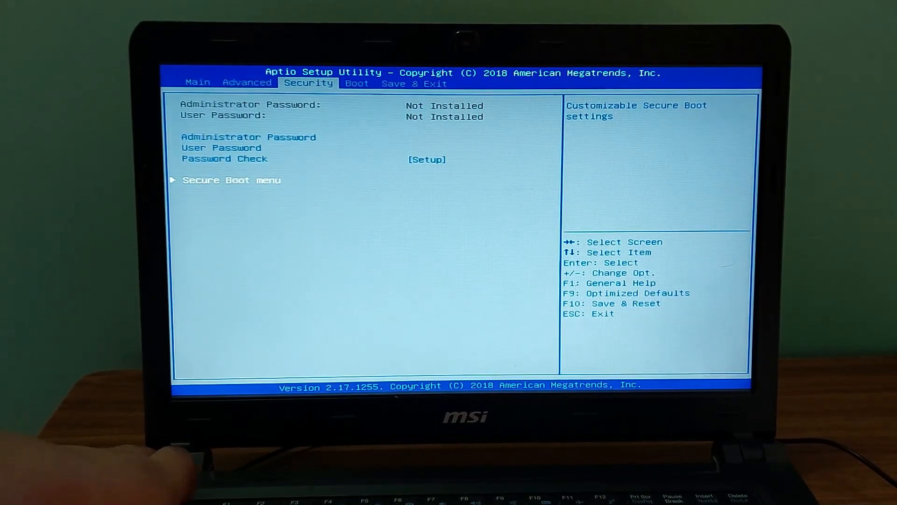
- Keep boot mode as UEFI with CSM, then choose Save Changes and Reset
key("Right")
key("Return")
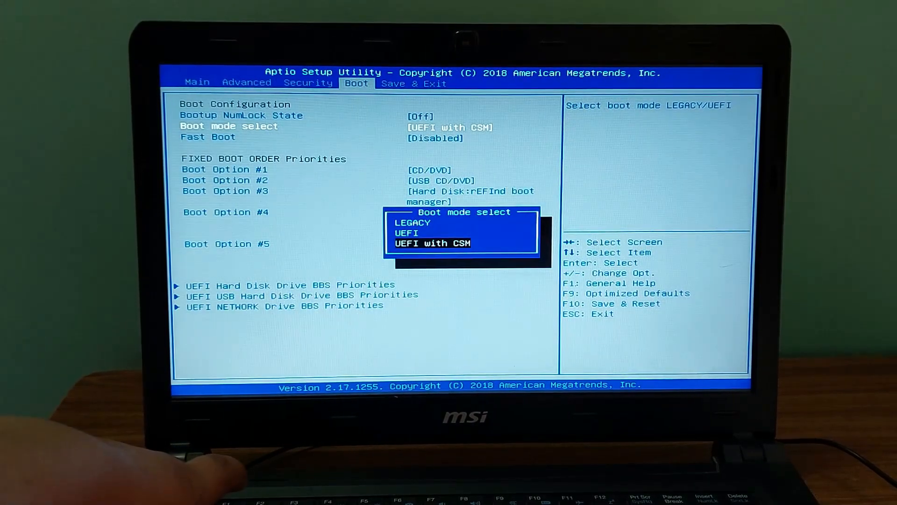
key("Up")
key("Up")
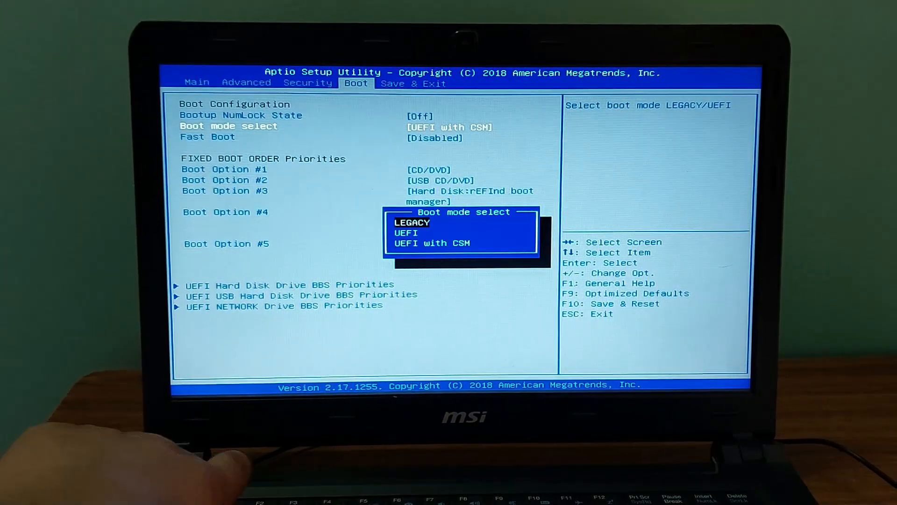
key("Down")
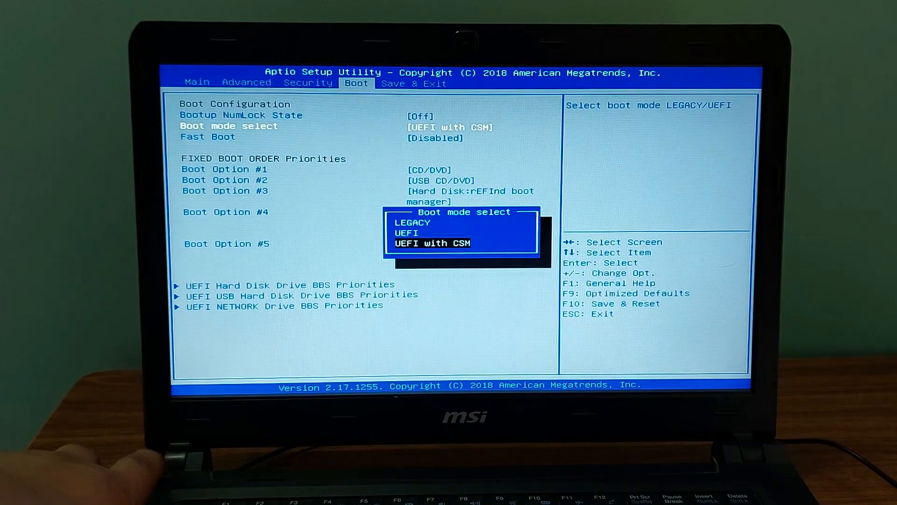
key("Up")
key("Up")
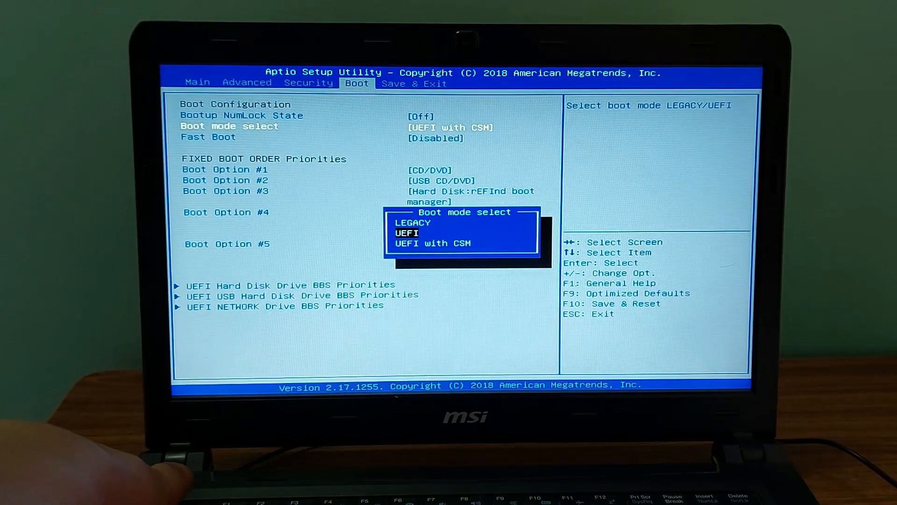
key("Down")
key("Return")
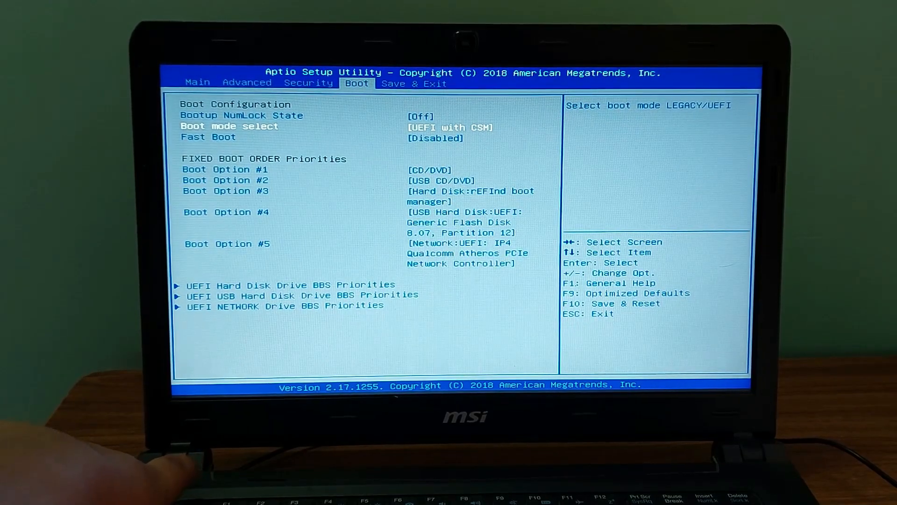
key("Right")
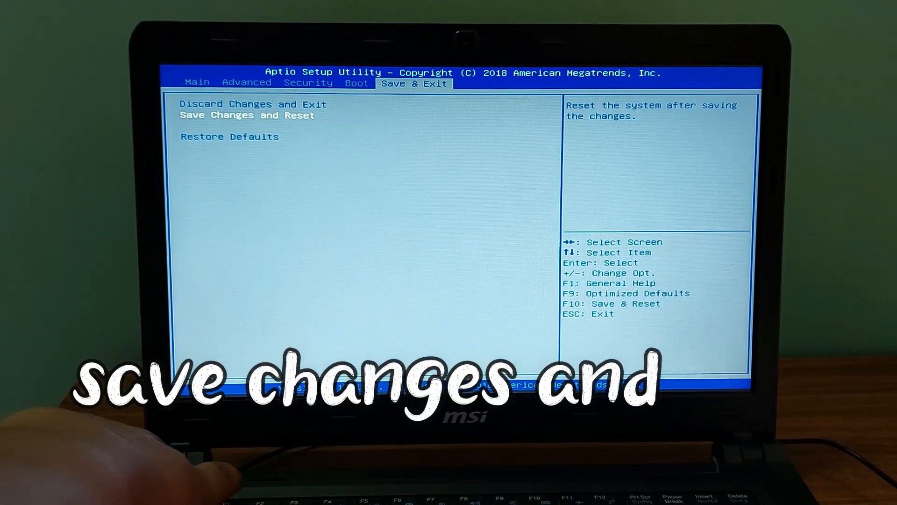
key("Return")
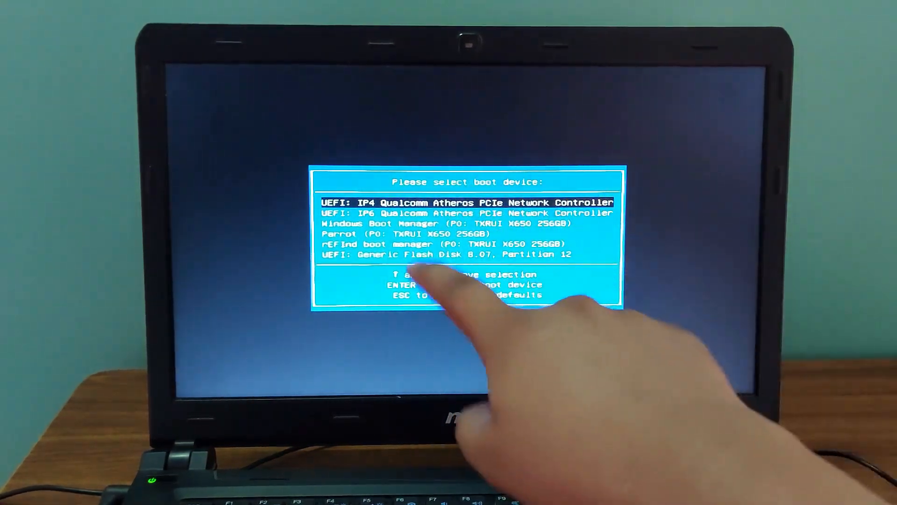
- Boot from 'UEFI: Generic Flash Disk 8.07, Partition 12' and start FydeOS image A in GRUB
key("Down")
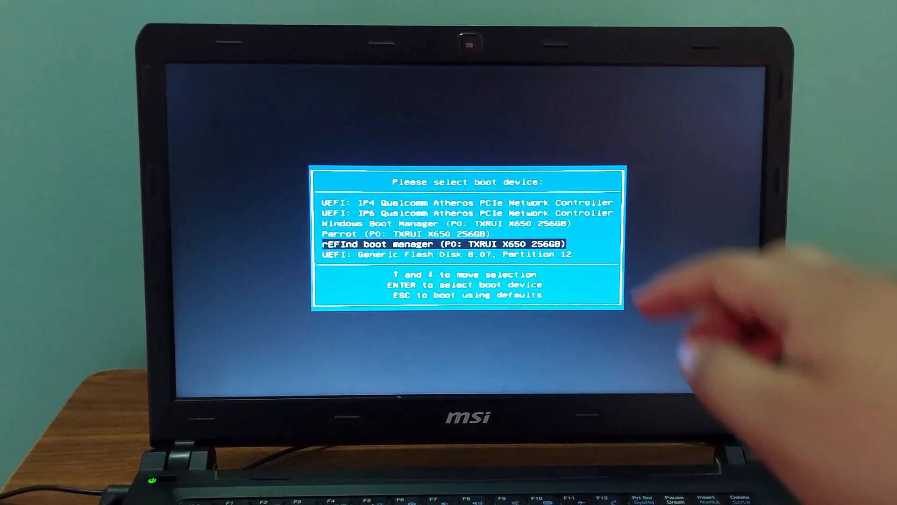
key("Down")
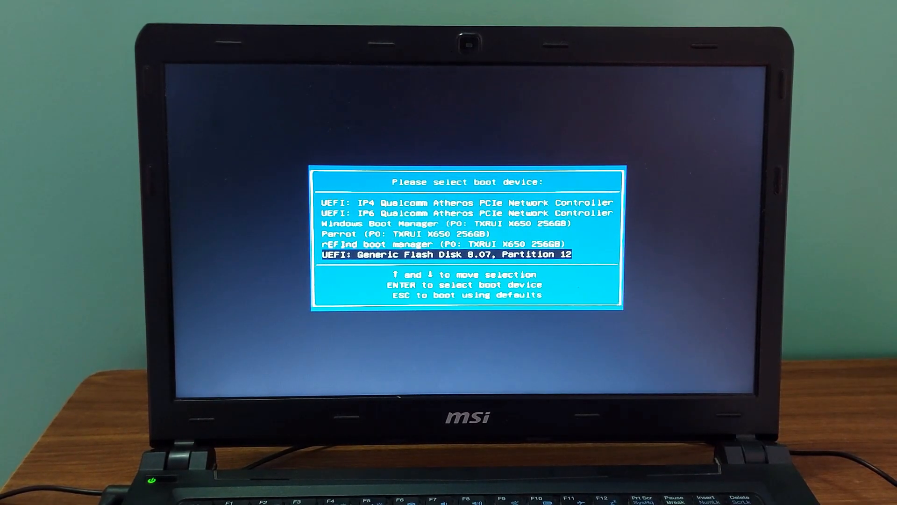
key("Up")
key("Down")
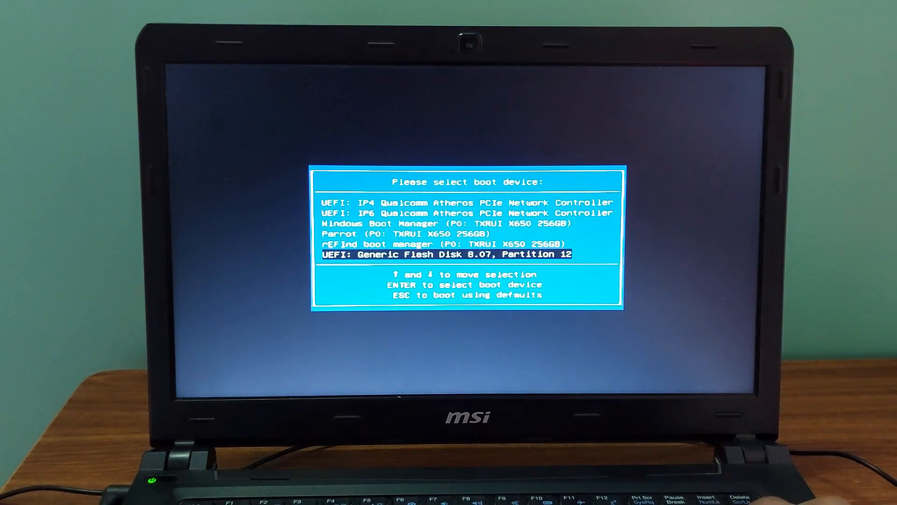
key("Return")
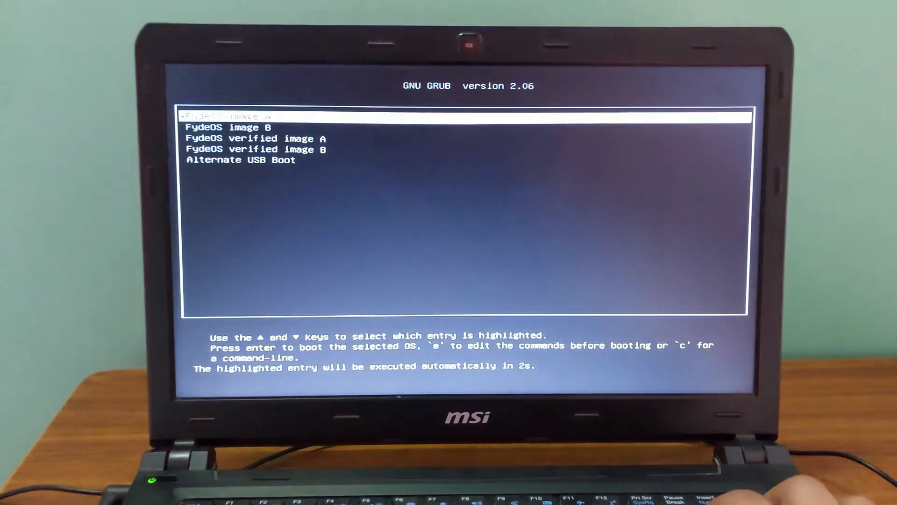
key("Return")
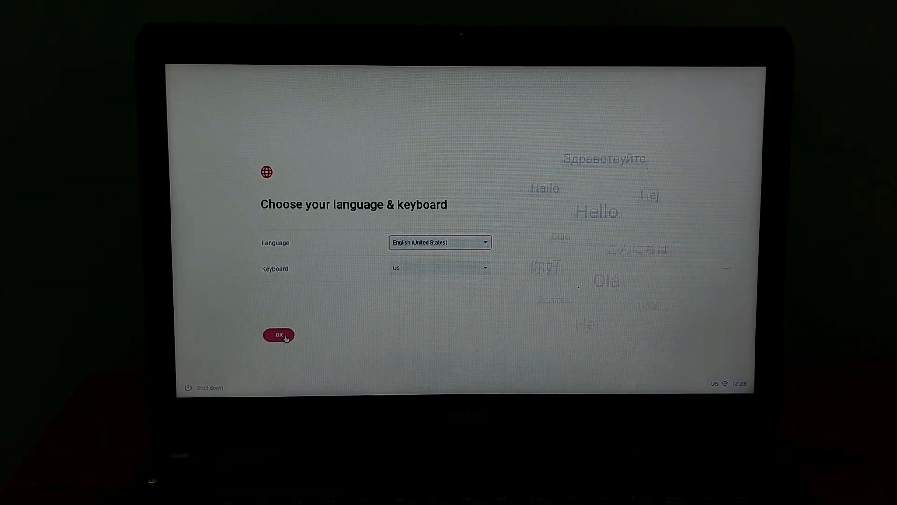
- Begin FydeOS setup and choose Multi-boot installation alongside other systems
left_click(279, 335)
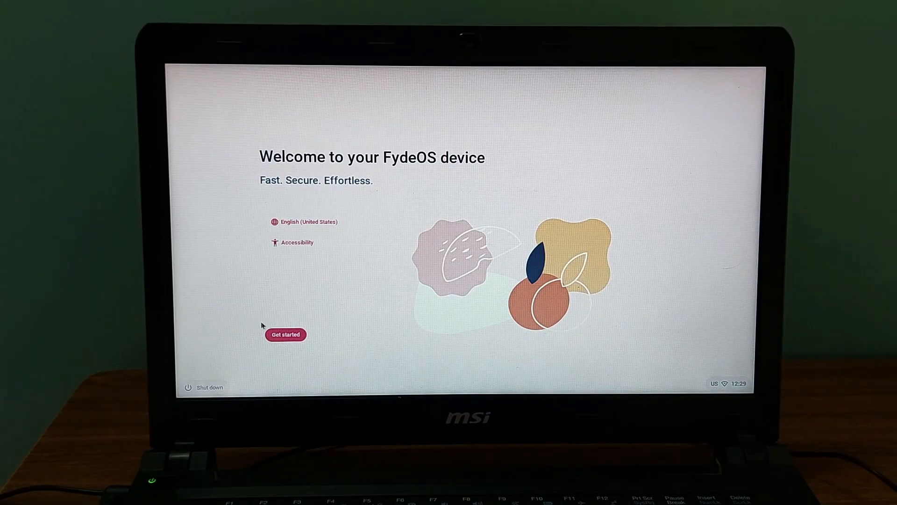
left_click(285, 334)
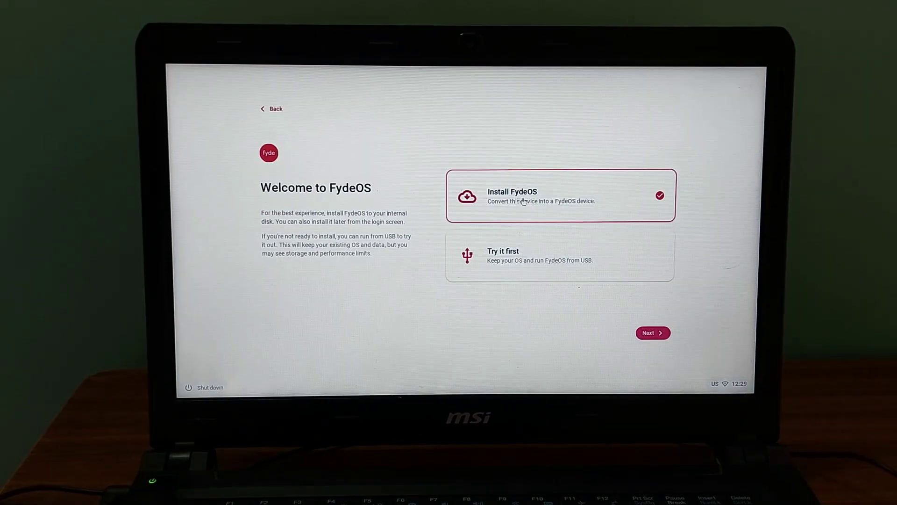
left_click(651, 333)
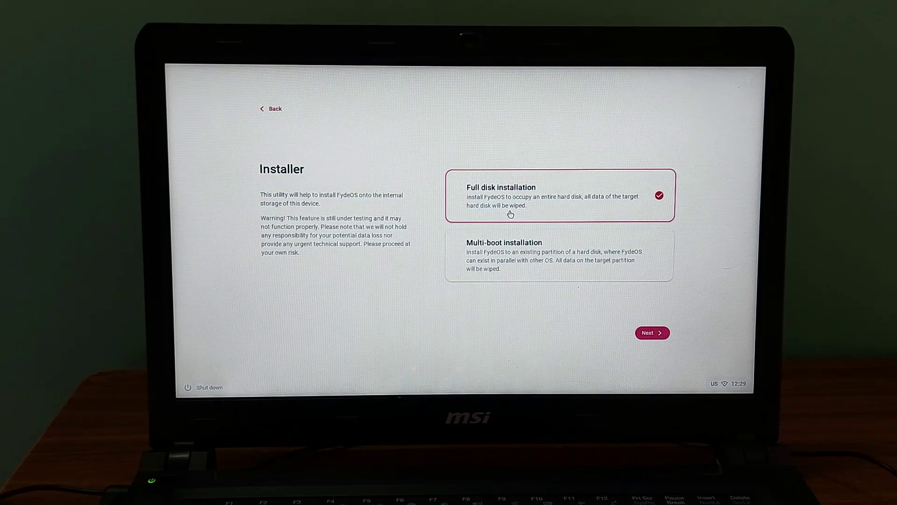
left_click(505, 251)
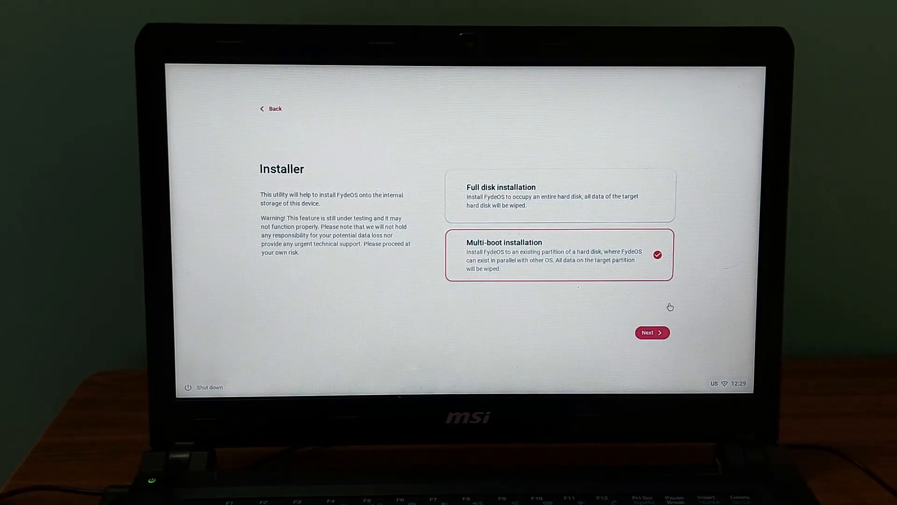
left_click(652, 332)
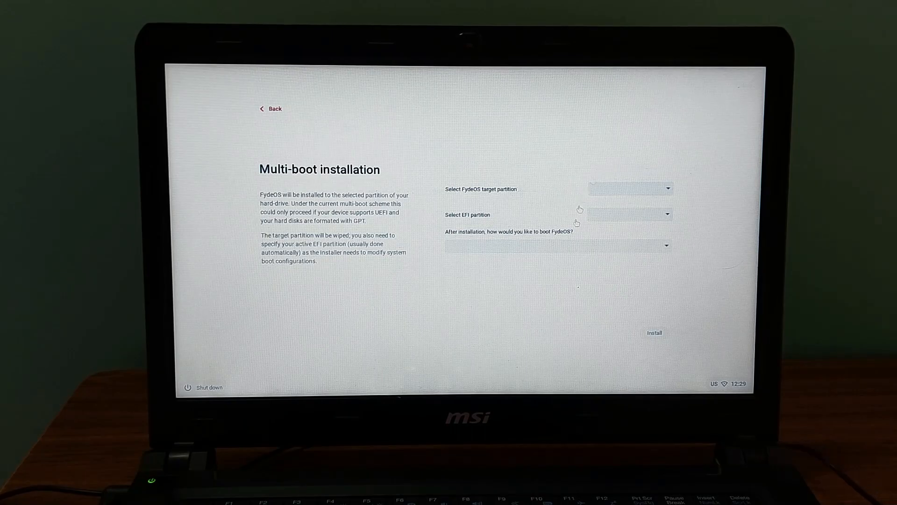
- Set target /dev/sda4, EFI /dev/sda1 and automatic rEFInd setup, then start the installation
left_click(668, 188)
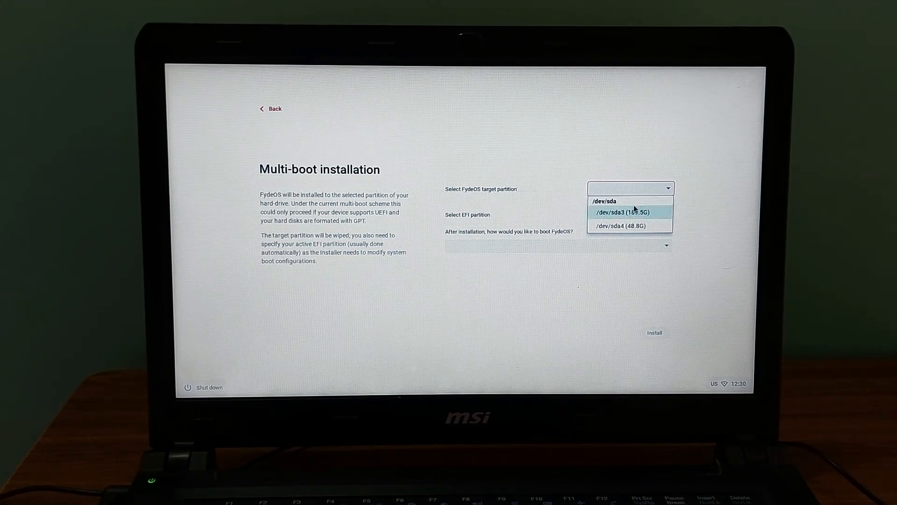
left_click(642, 228)
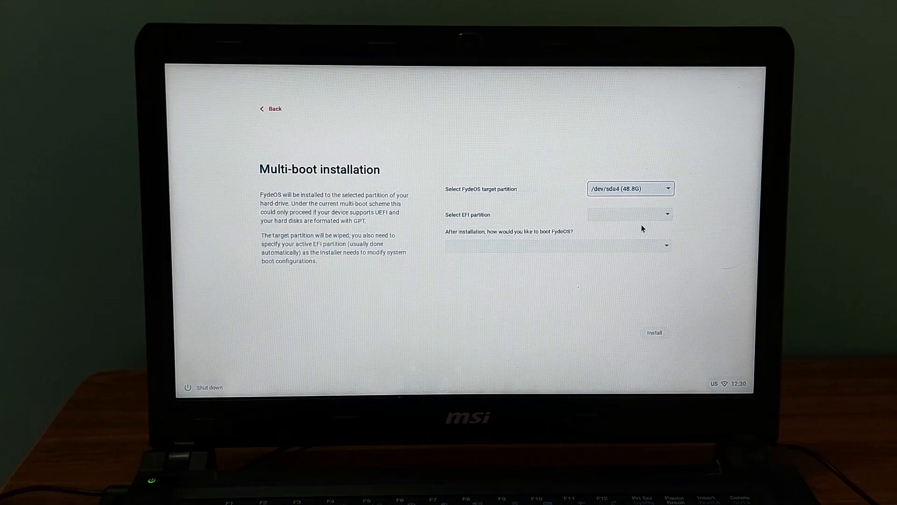
left_click(641, 214)
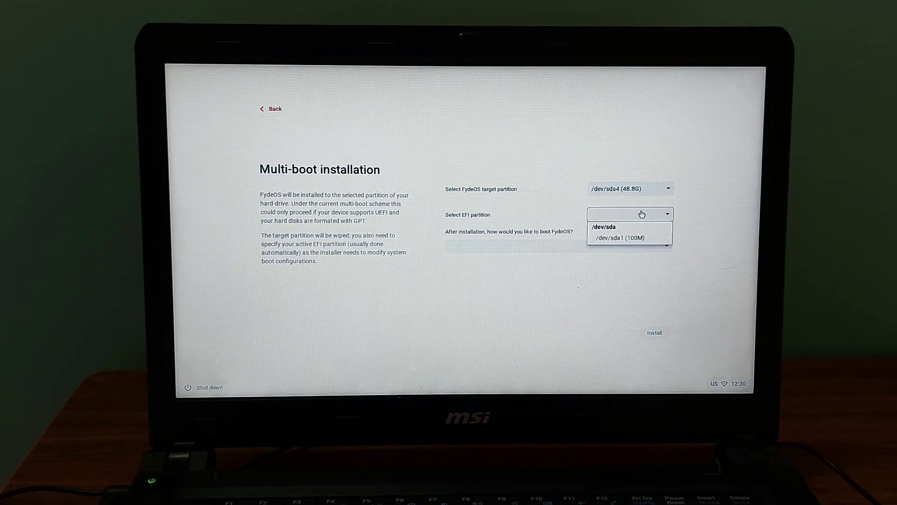
left_click(641, 238)
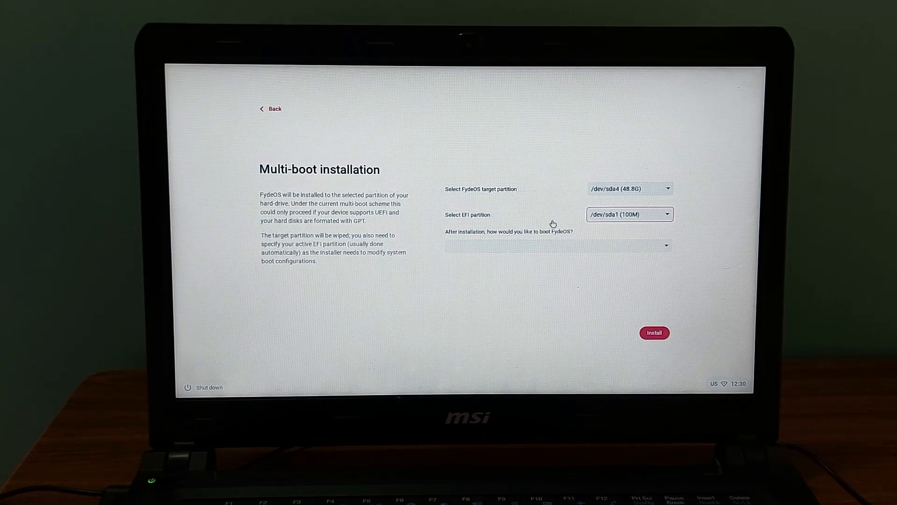
left_click(516, 244)
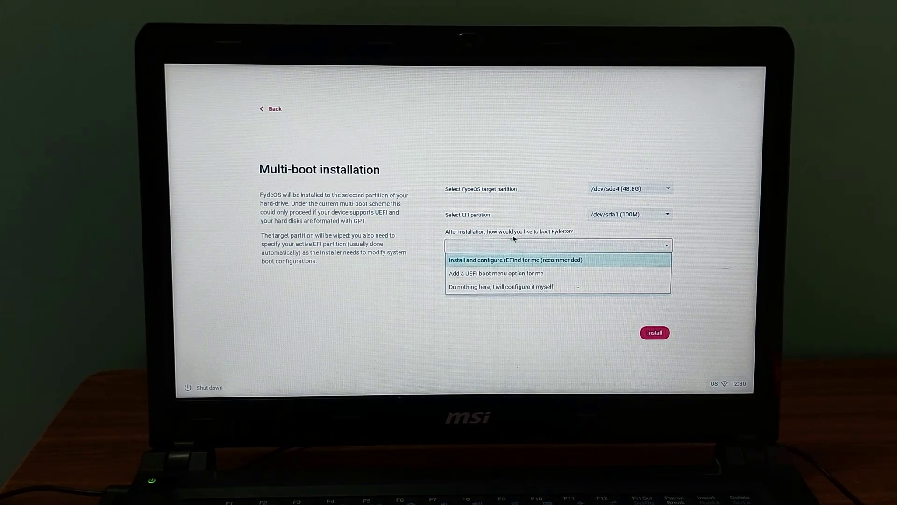
left_click(559, 260)
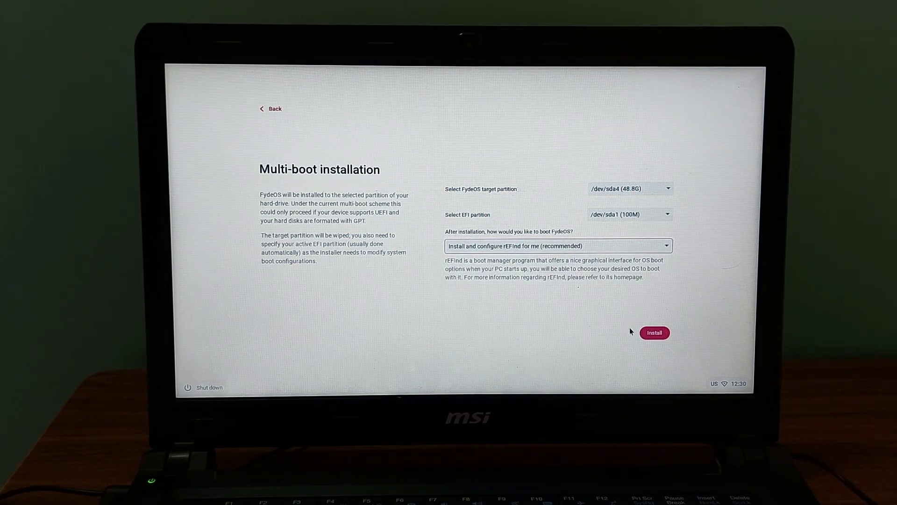
left_click(653, 333)
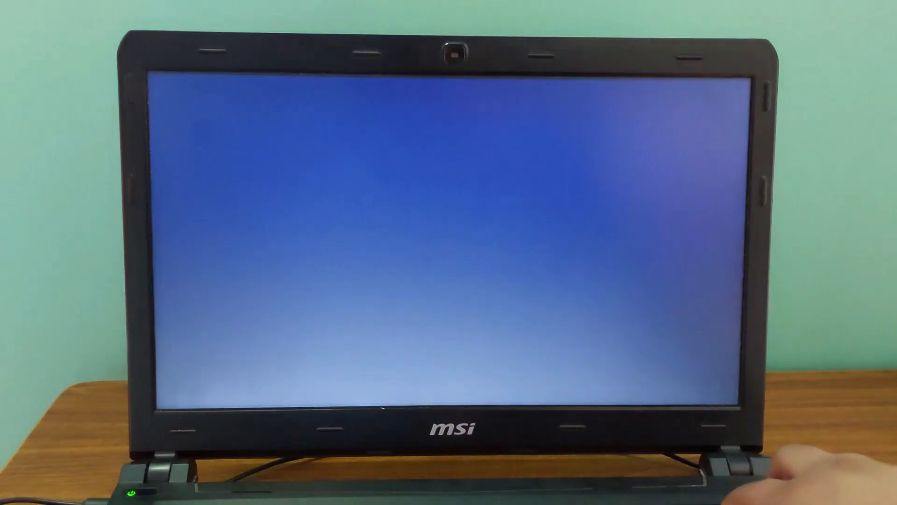
- Keep rEFInd boot manager as Boot Option #1 under UEFI Hard Disk Drive BBS Priorities
key("Right")
key("Right")
key("Right")
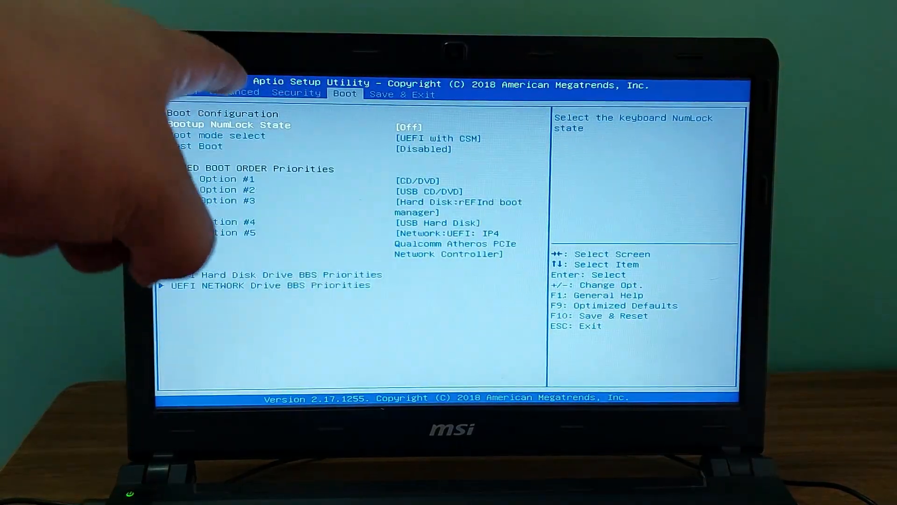
key("Down")
key("Down")
key("Down")
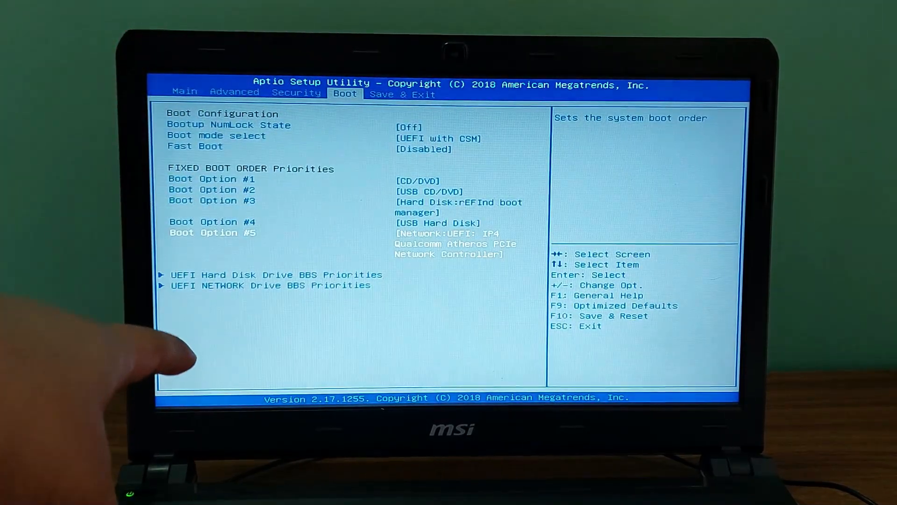
key("Down")
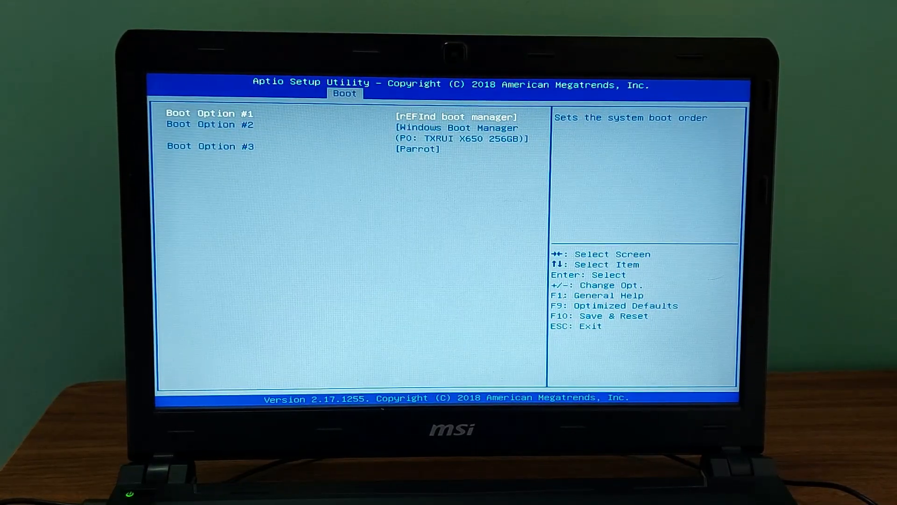
key("Return")
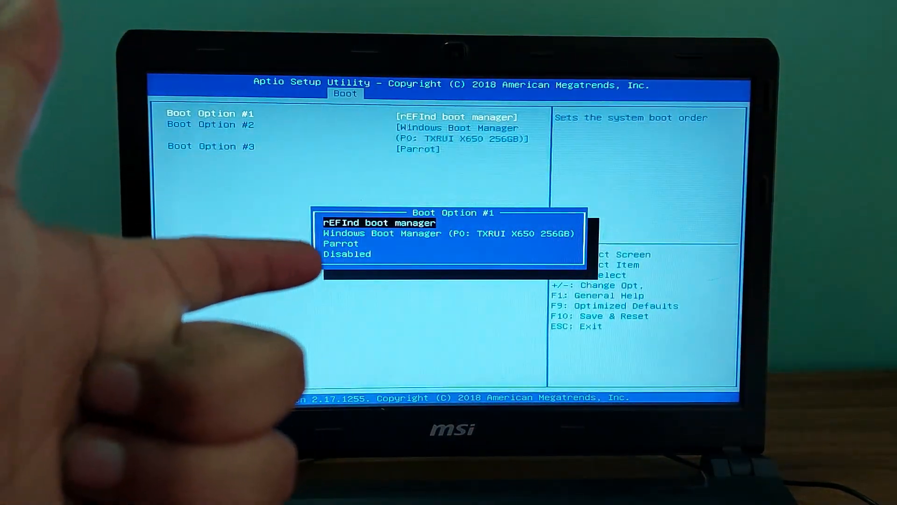
key("Down")
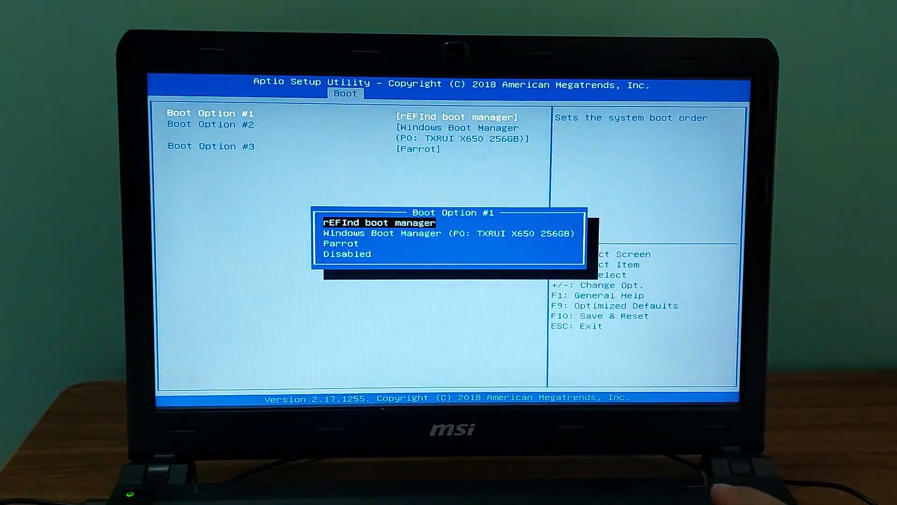
key("Return")
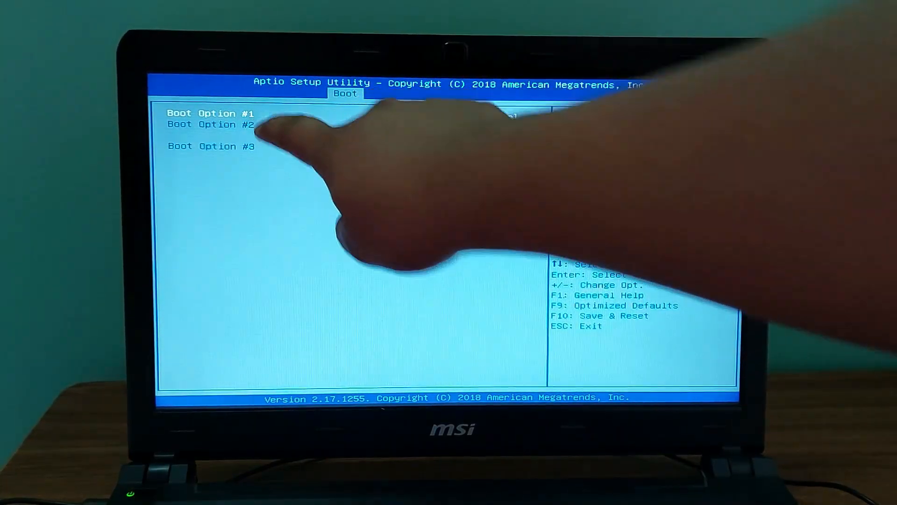
- Save the boot settings via Save Changes and Reset and restart into FydeOS
key("Escape")
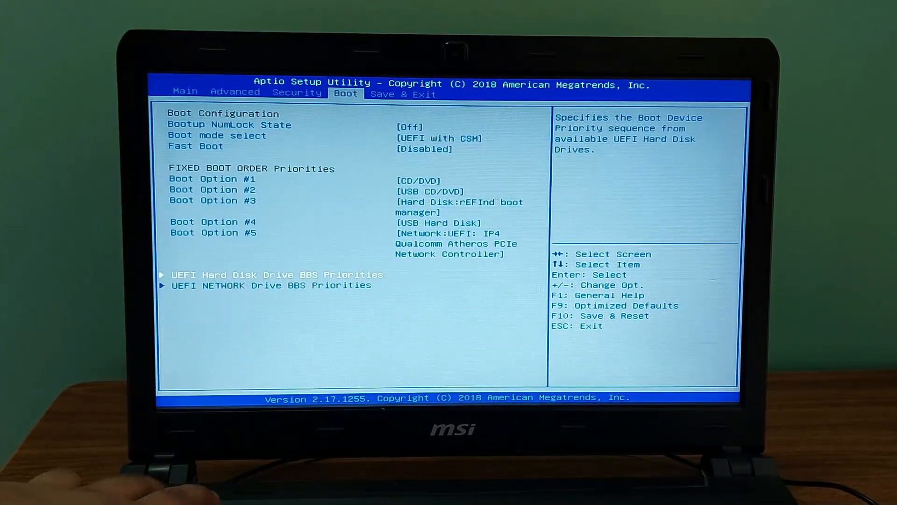
key("Right")
key("Down")
key("Return")
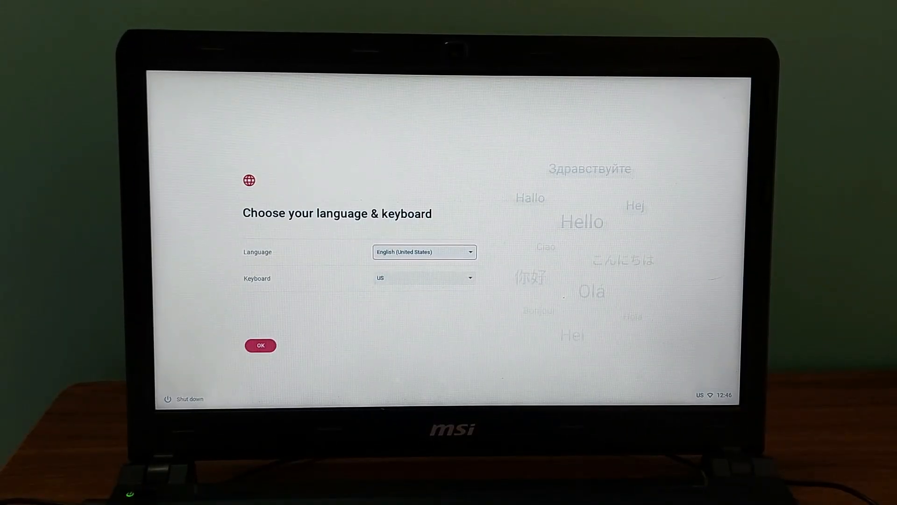
- Confirm language and keyboard, then connect to the netis_E78179 Wi-Fi network
left_click(261, 345)
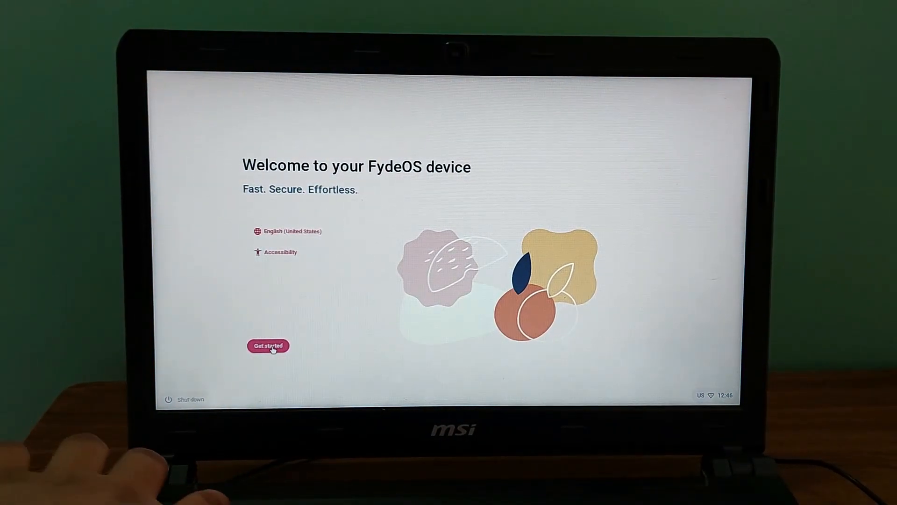
left_click(273, 348)
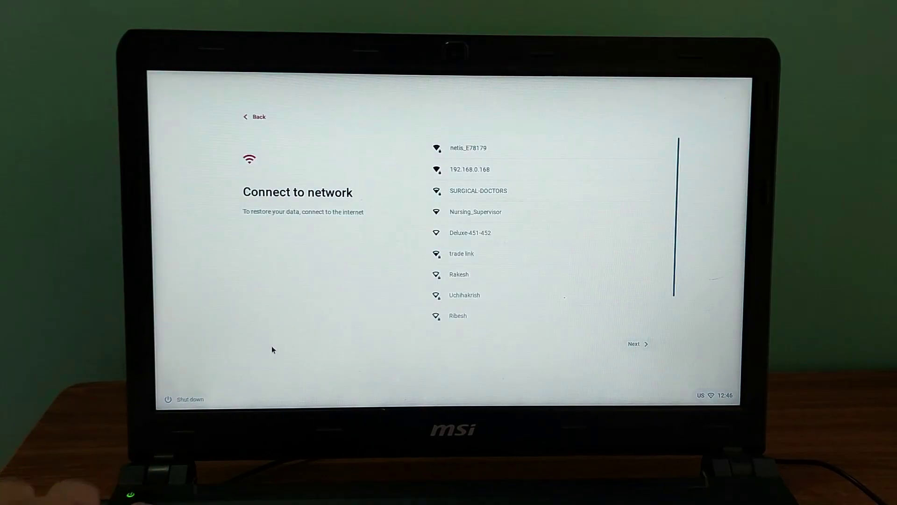
left_click(468, 148)
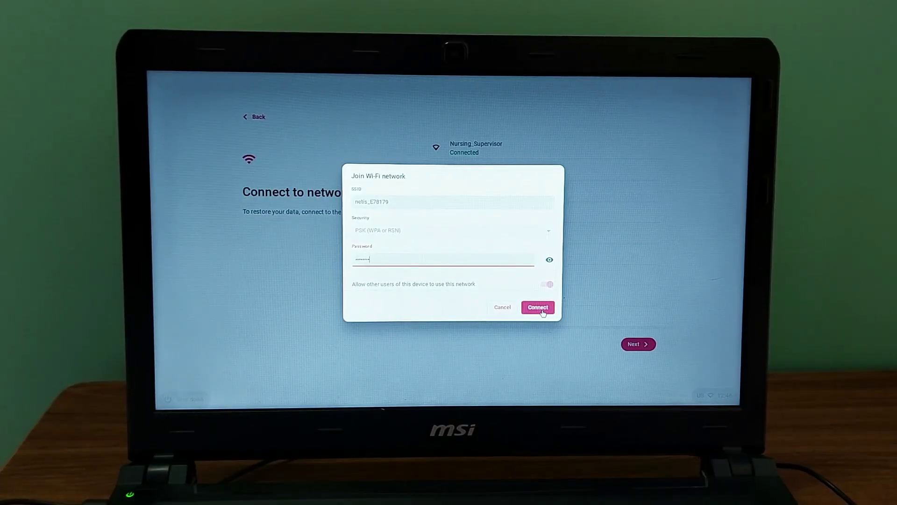
left_click(538, 307)
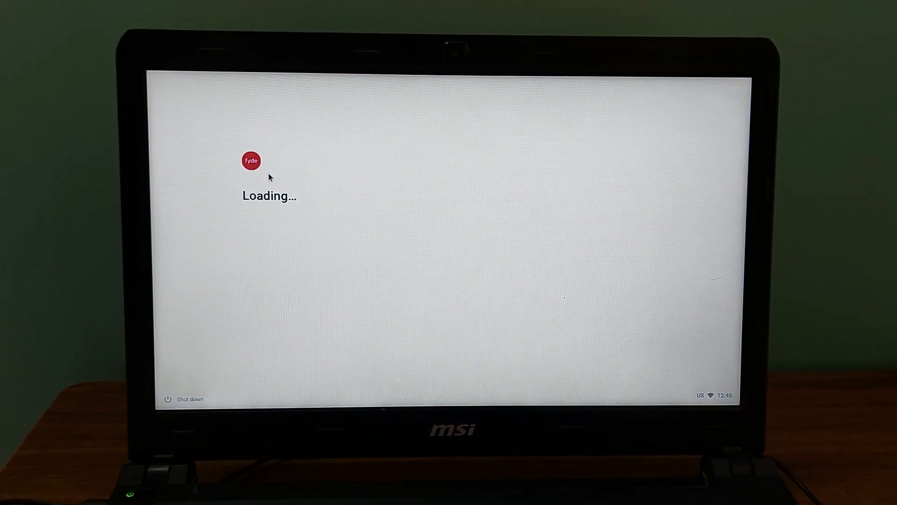
scroll(568, 262, "down", 5)
scroll(565, 239, "down", 5)
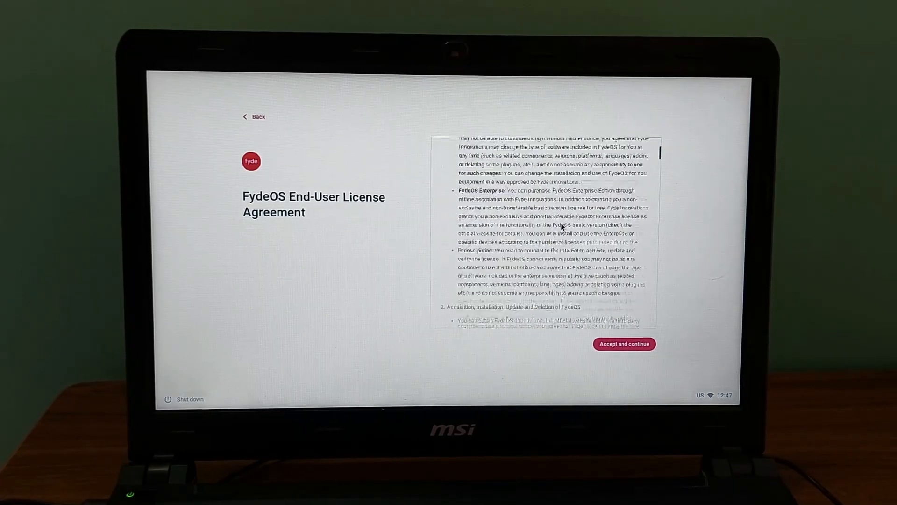
scroll(561, 223, "down", 5)
scroll(581, 248, "down", 5)
scroll(631, 273, "down", 5)
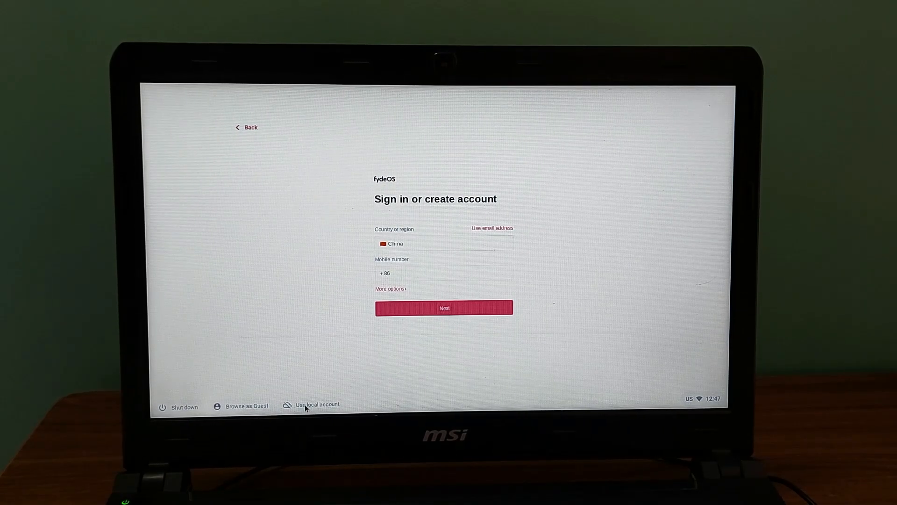
- Create a local account with username and passwords and submit it
left_click(305, 405)
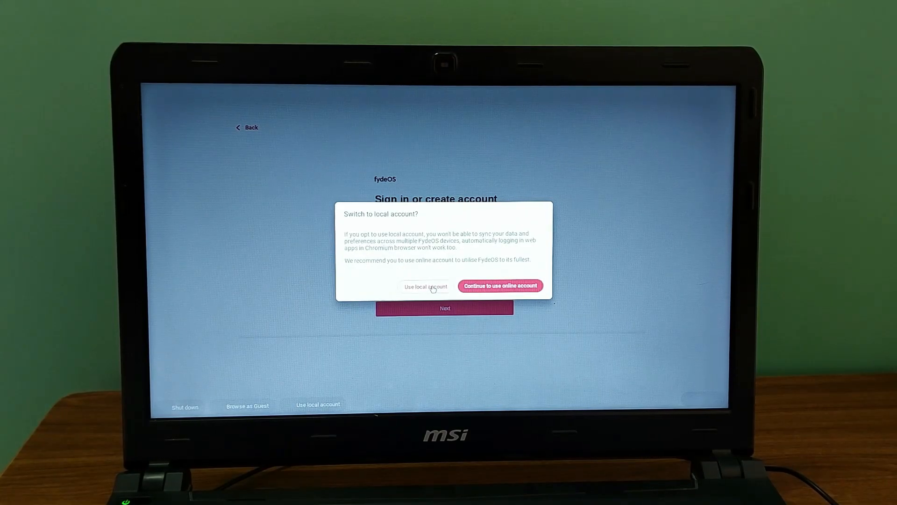
left_click(429, 287)
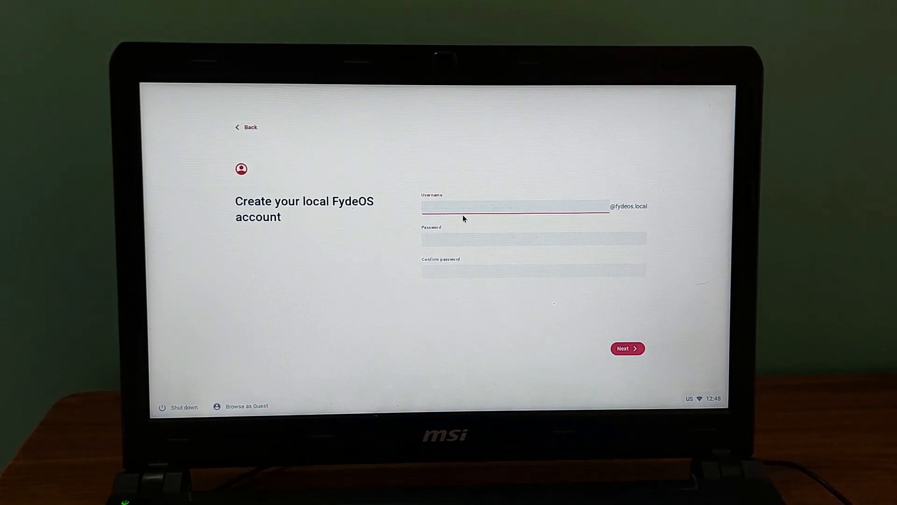
type("sushant")
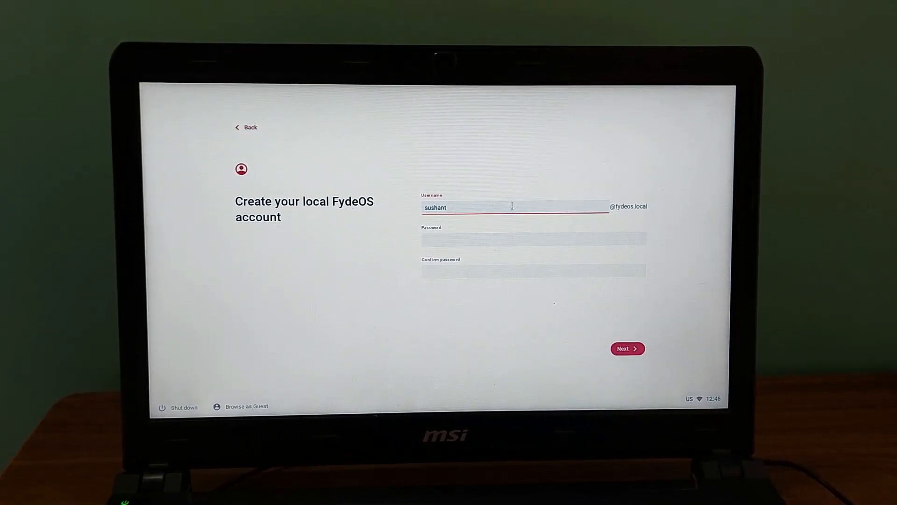
key("Tab")
type("12345")
key("Tab")
type("12")
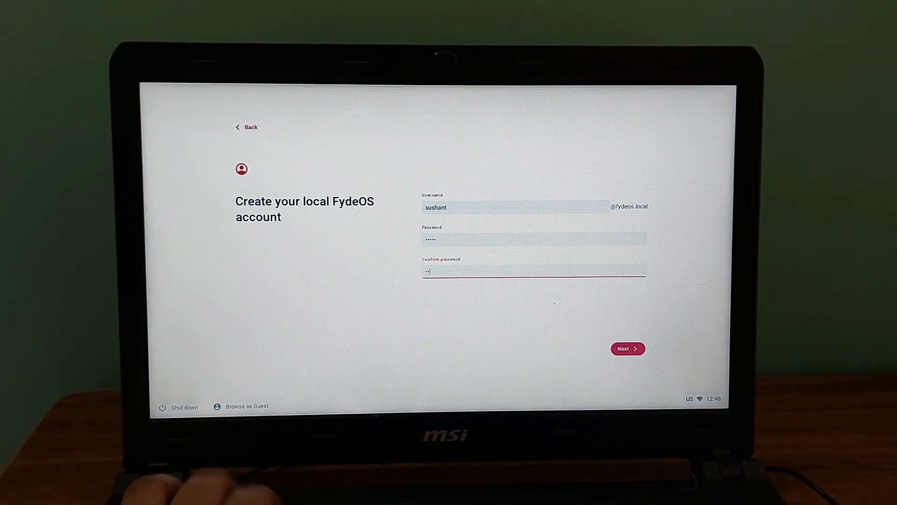
type("345")
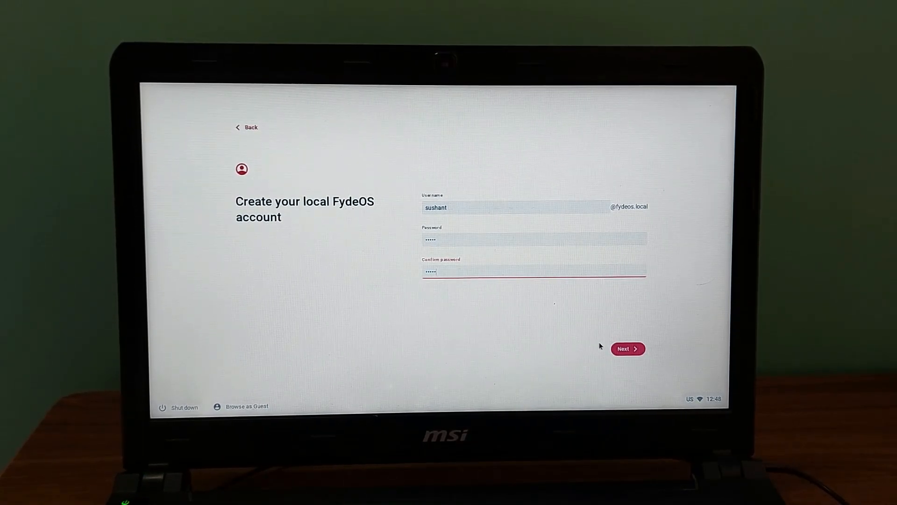
left_click(623, 350)
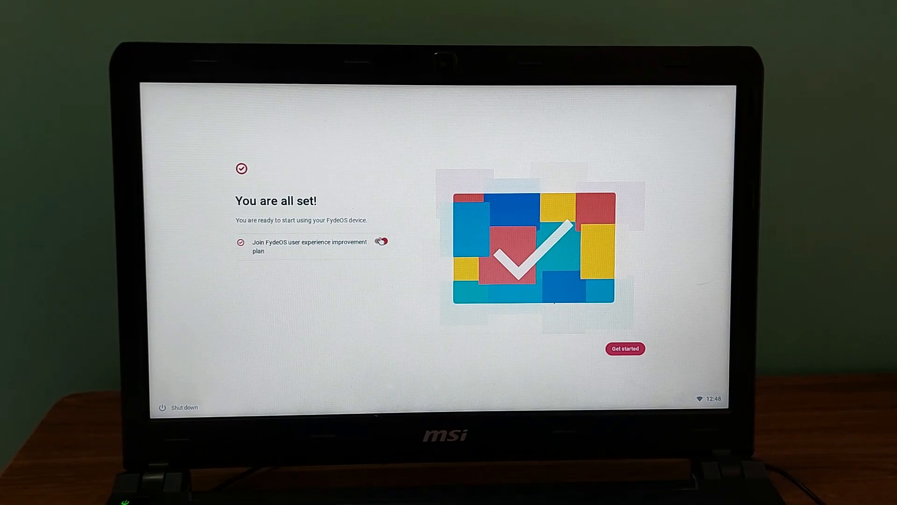
- Switch off the user experience improvement plan, get started, and reach the desktop shelf
left_click(382, 242)
left_click(623, 349)
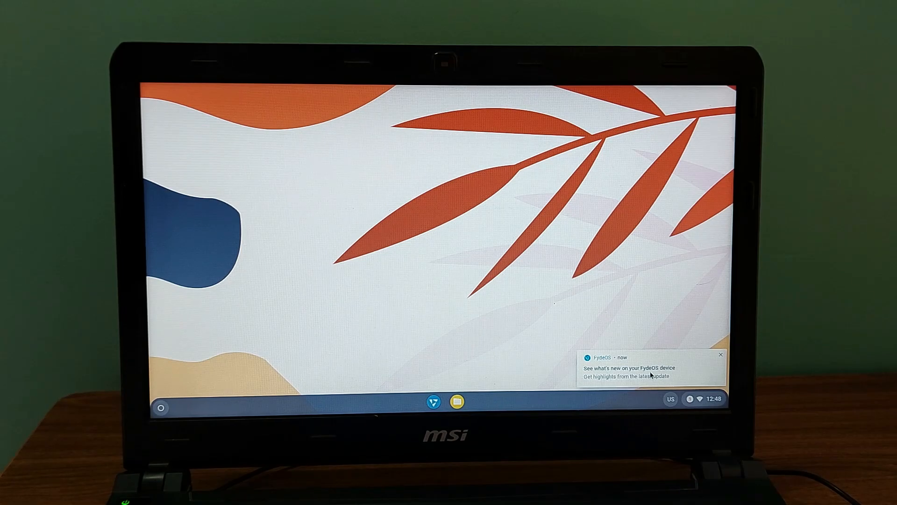
left_click(433, 402)
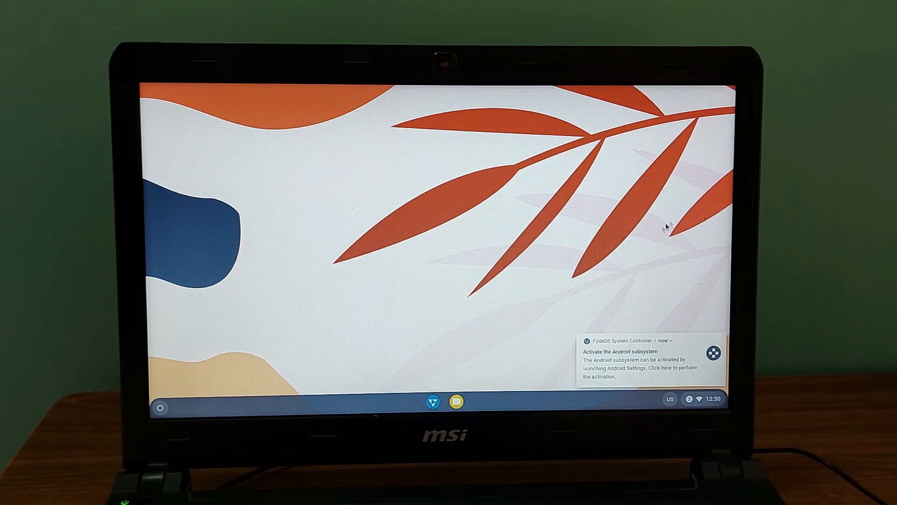
mouse_move(639, 359)
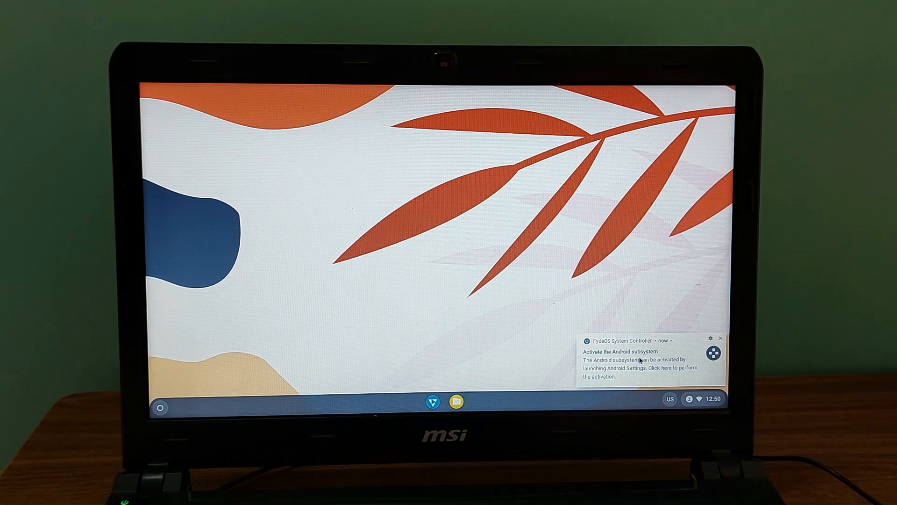
- Activate the Android subsystem from the launcher, agreeing to its EULA and launching it
left_click(160, 408)
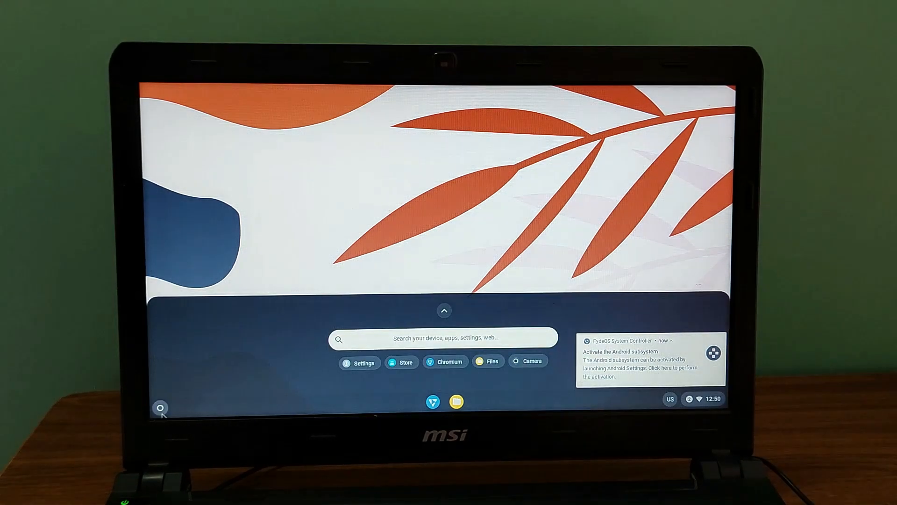
left_click(443, 310)
left_click(449, 237)
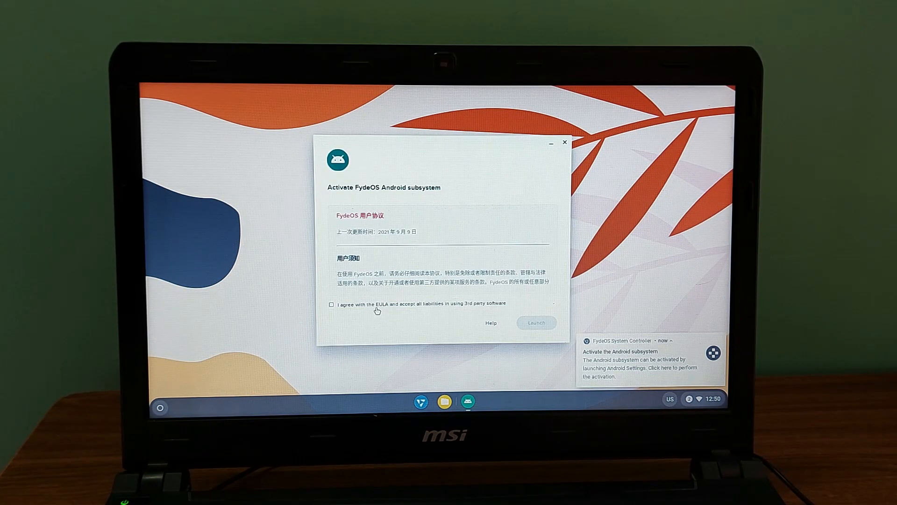
left_click(535, 324)
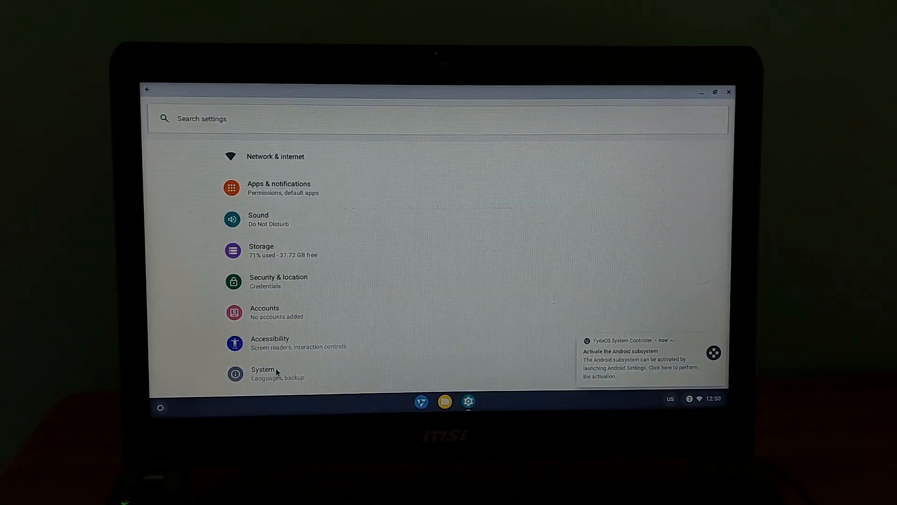
- Check System > About device shows Android version 9, then close Settings
left_click(295, 373)
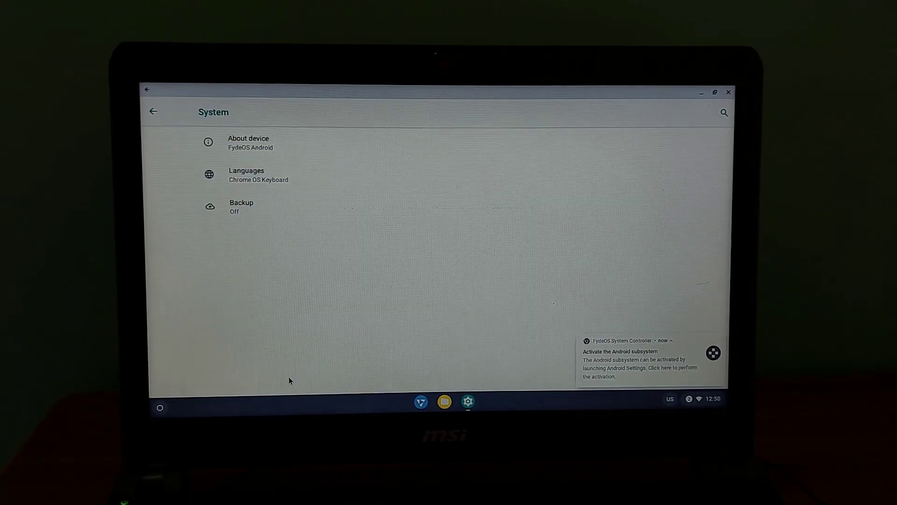
left_click(278, 142)
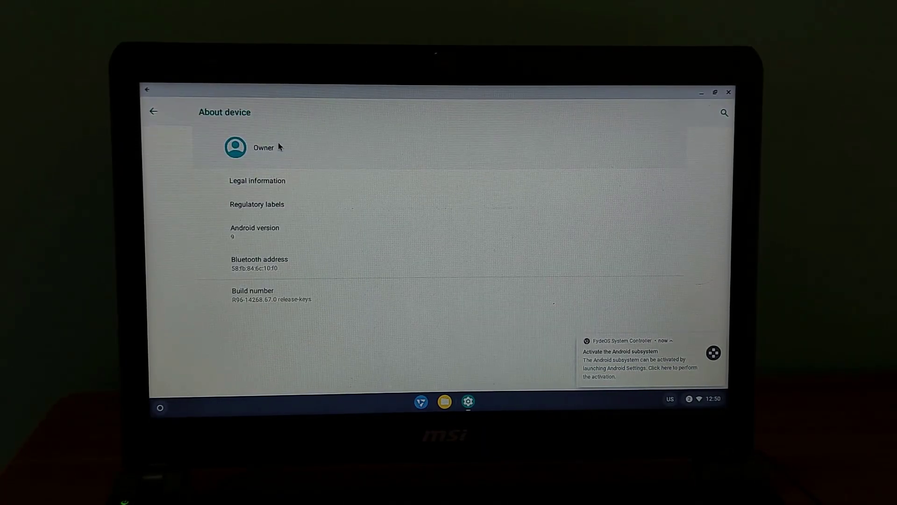
left_click(268, 227)
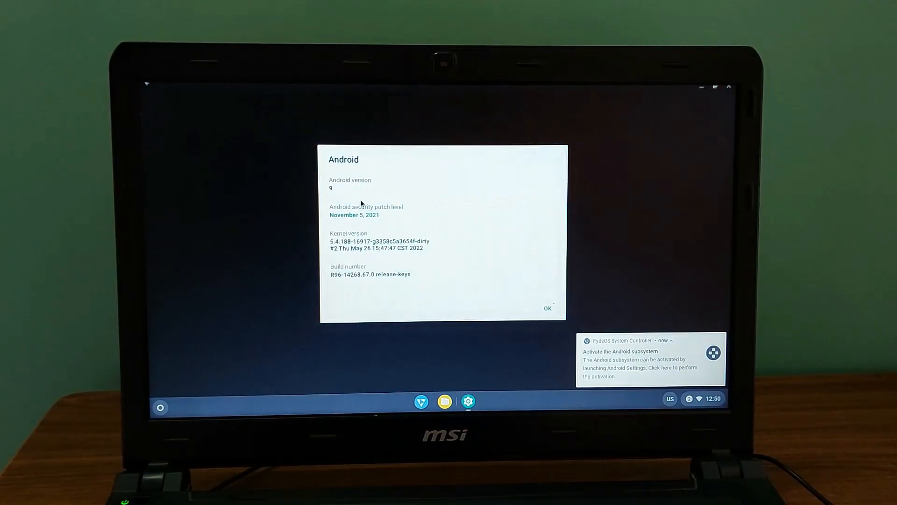
left_click(360, 200)
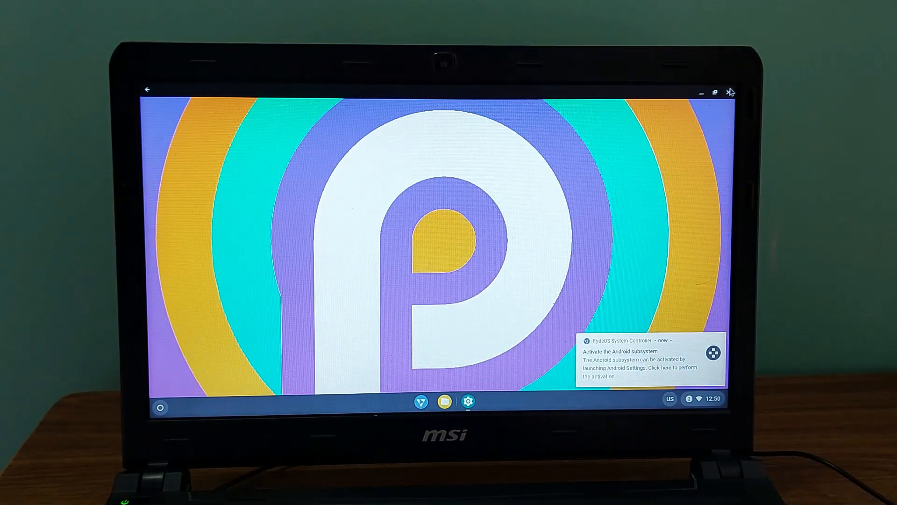
left_click(730, 92)
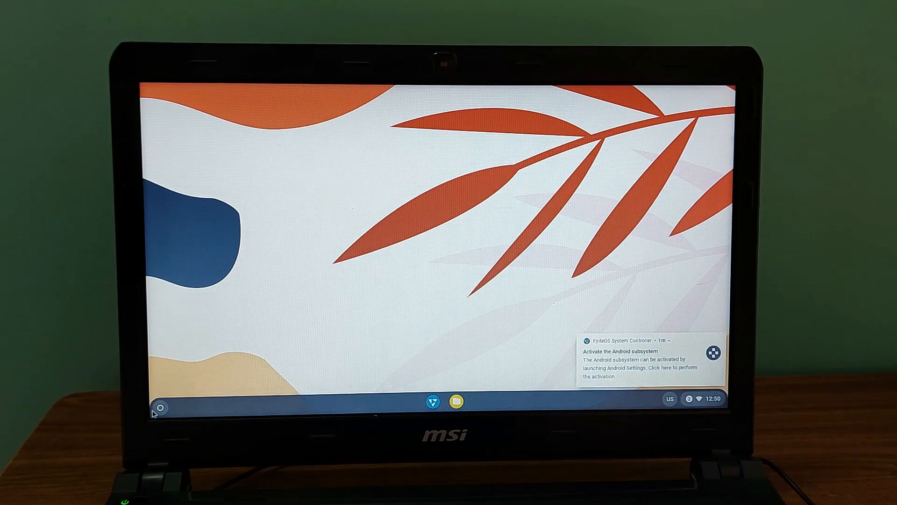
left_click(160, 407)
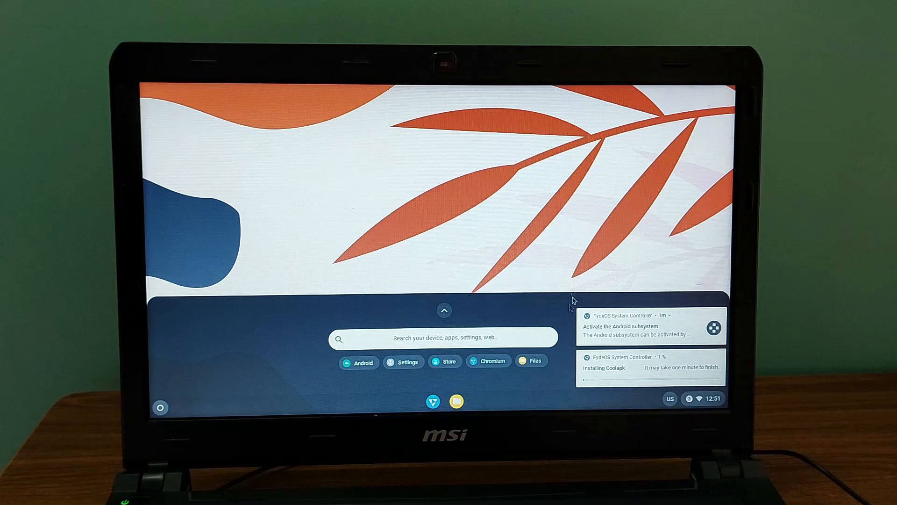
- Add the Configure Open GApps app from the FydeOS Web Store
left_click(444, 310)
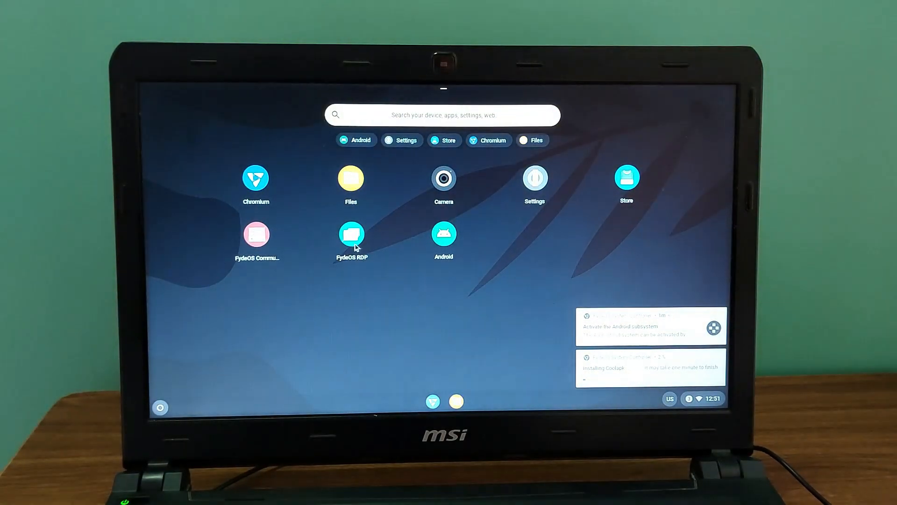
left_click(629, 179)
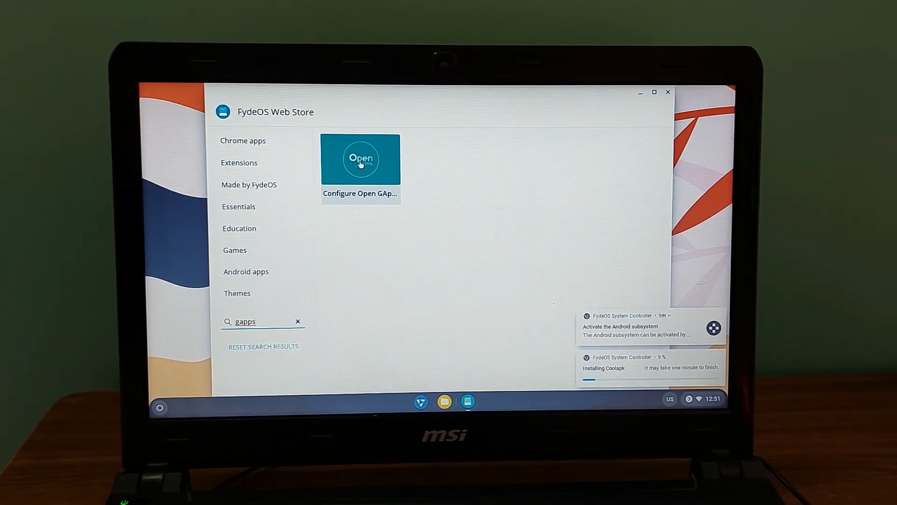
left_click(360, 163)
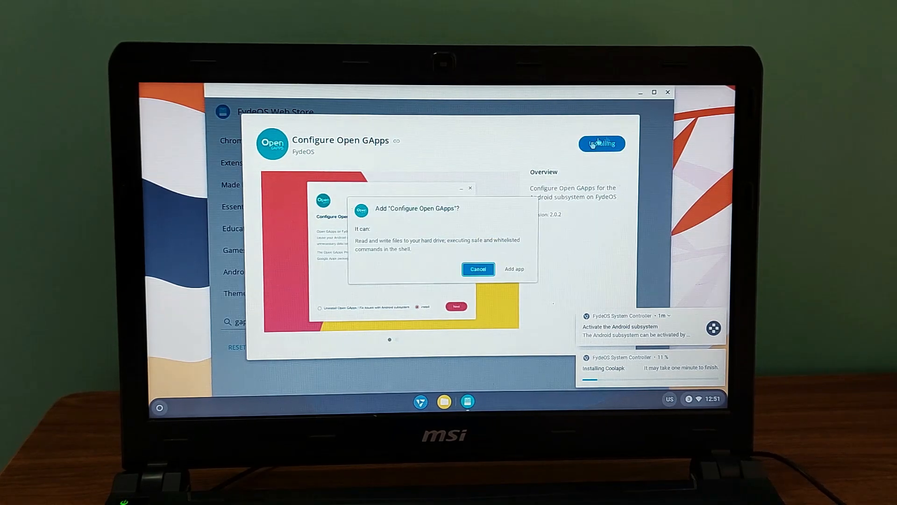
left_click(514, 269)
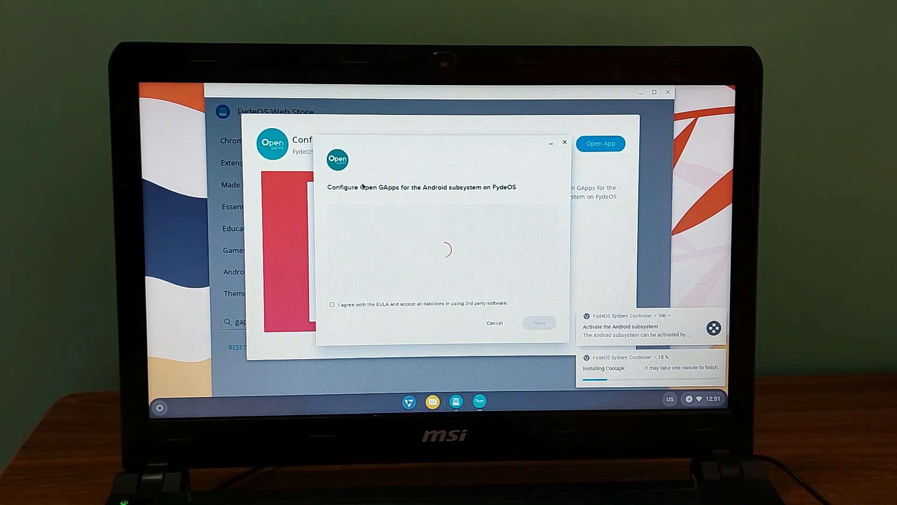
- Agree to the GApps license, choose Install and begin the Open GApps installation
left_click(332, 304)
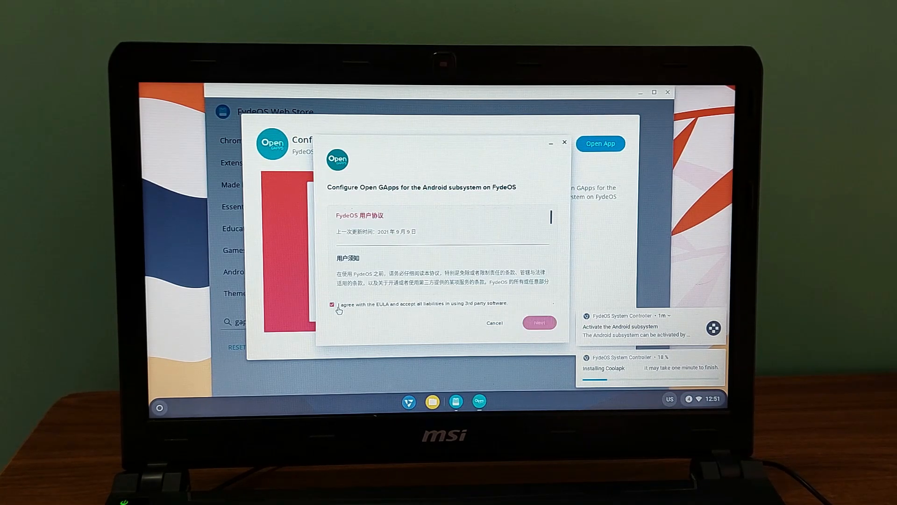
left_click(540, 322)
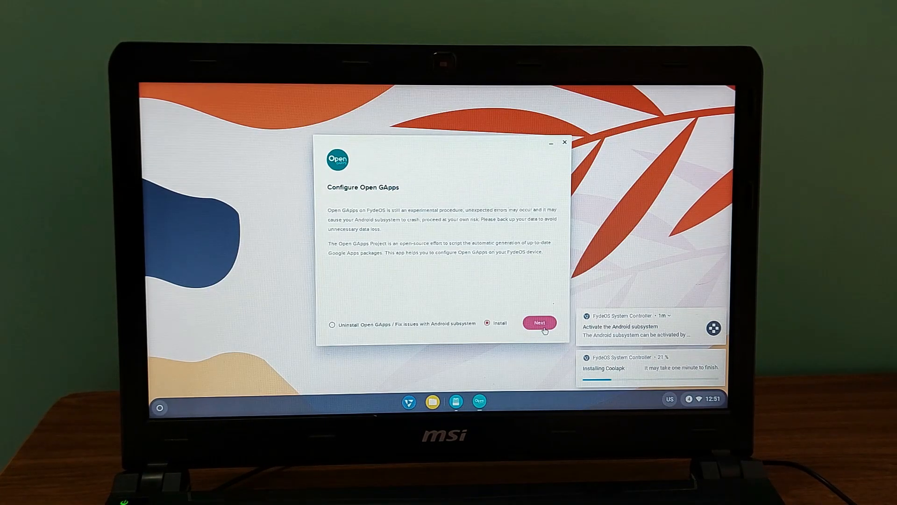
left_click(539, 323)
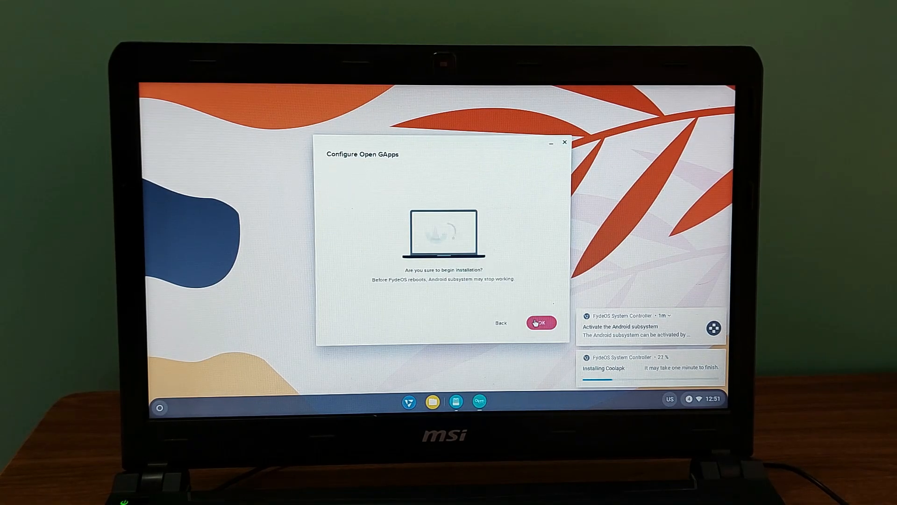
left_click(543, 325)
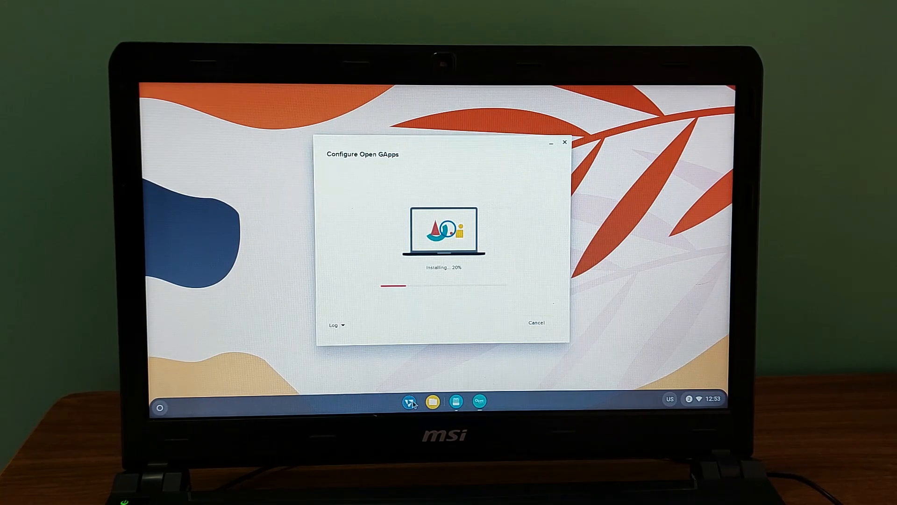
key("super")
- Turn on the Linux development environment in Settings and install it with the recommended disk size
left_click(443, 311)
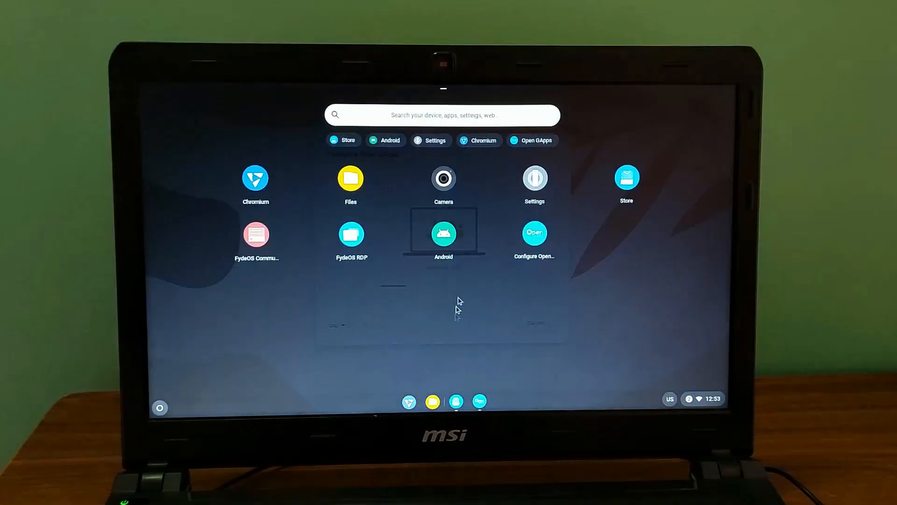
left_click(535, 184)
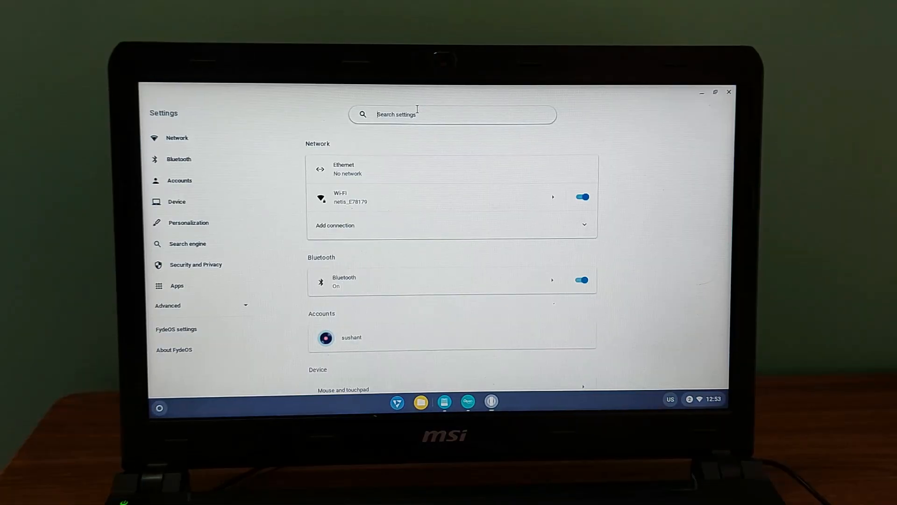
type("linux")
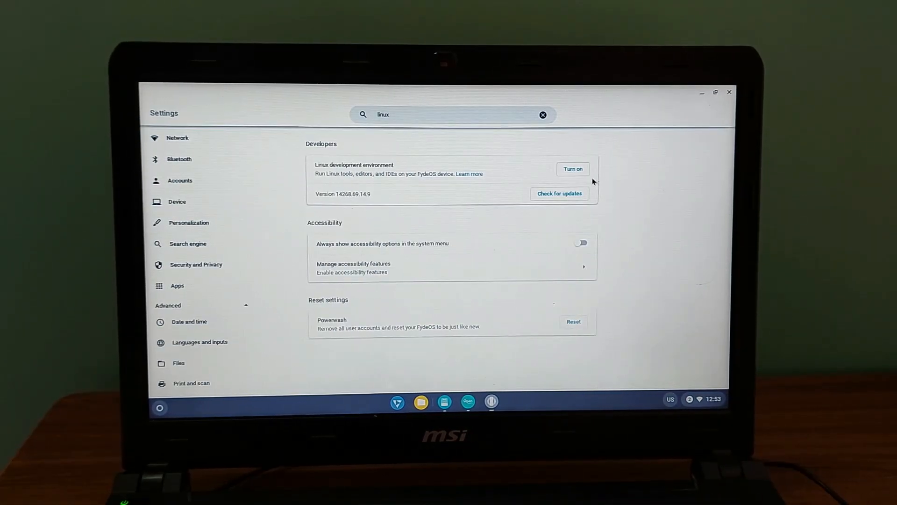
left_click(573, 169)
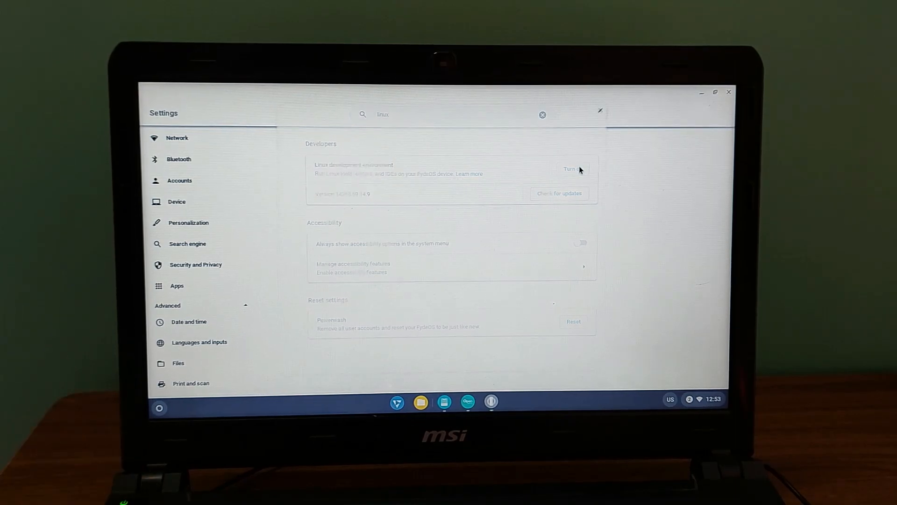
left_click(563, 351)
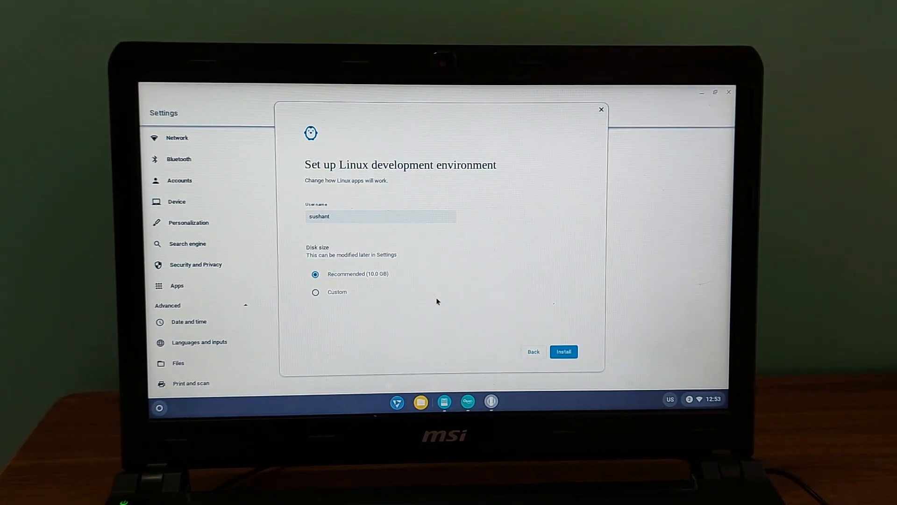
left_click(565, 352)
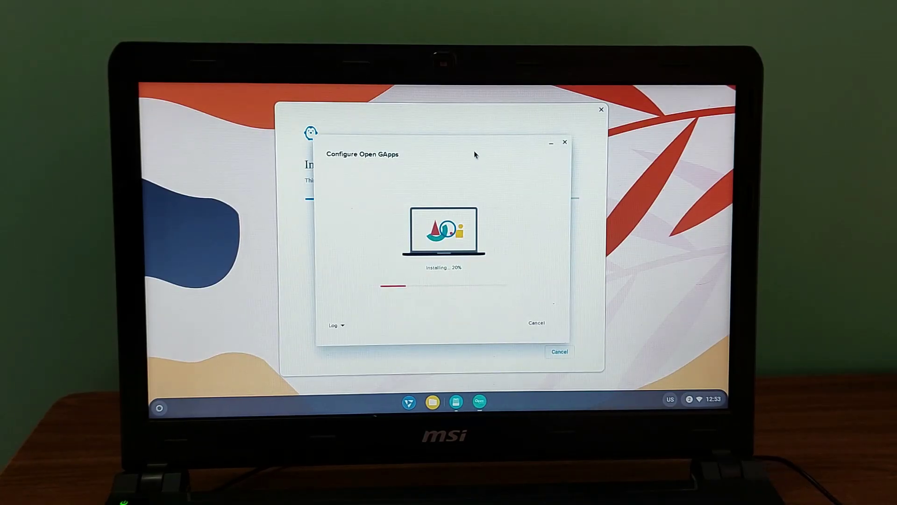
left_click_drag(474, 151, 614, 143)
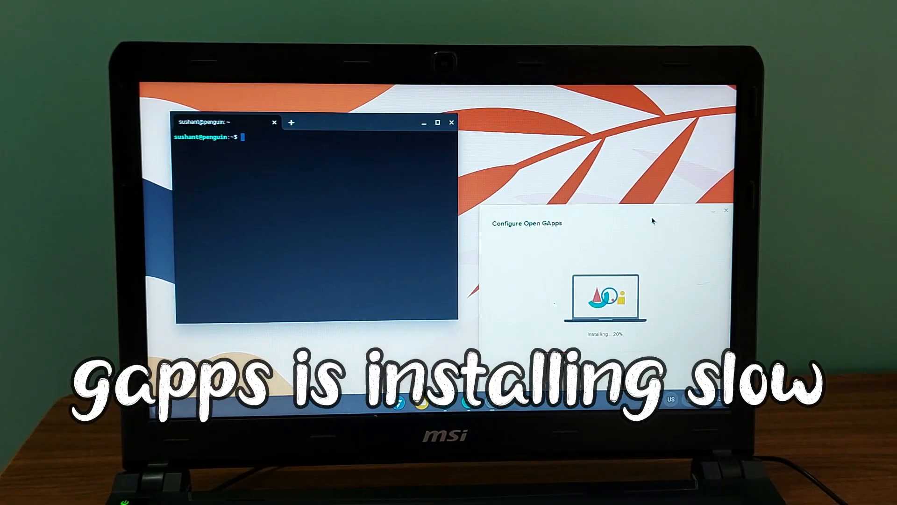
- Expand the GApps installer log and run 'sudo apt update' in the Linux terminal
left_click_drag(579, 210, 520, 113)
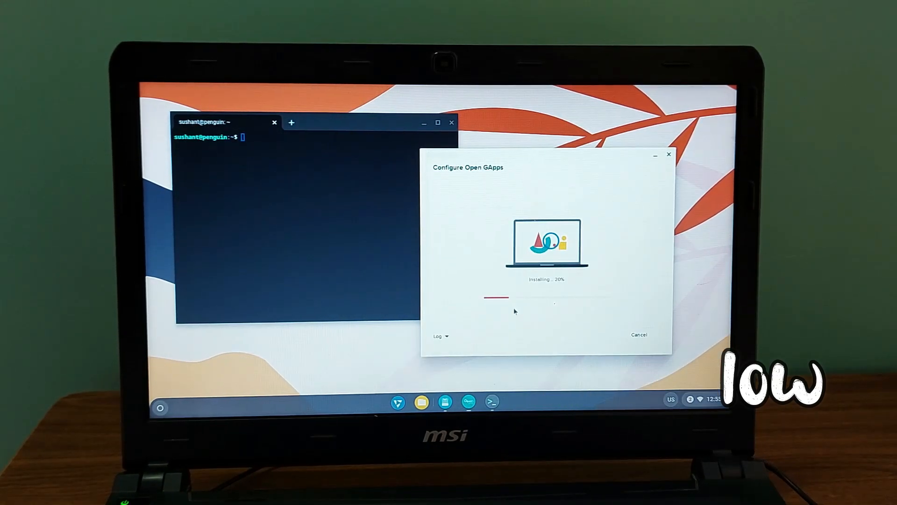
left_click(449, 336)
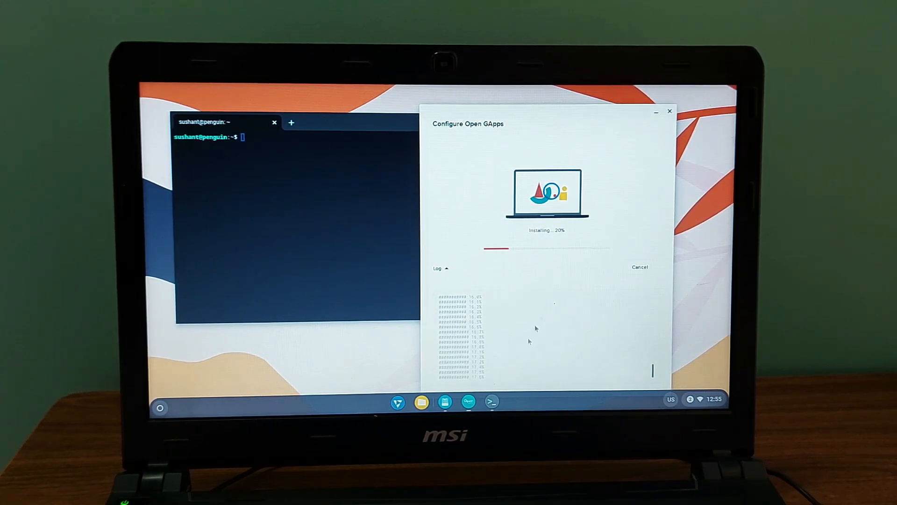
left_click(332, 223)
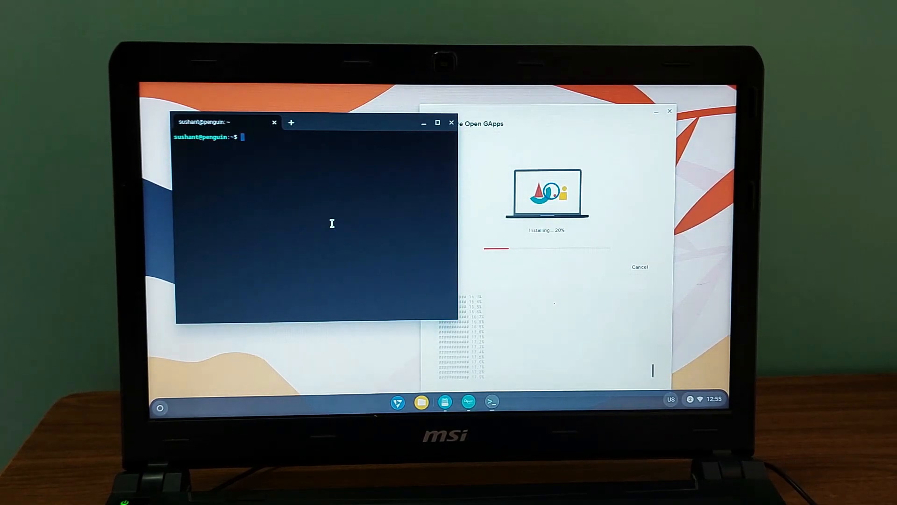
type("sudo ap")
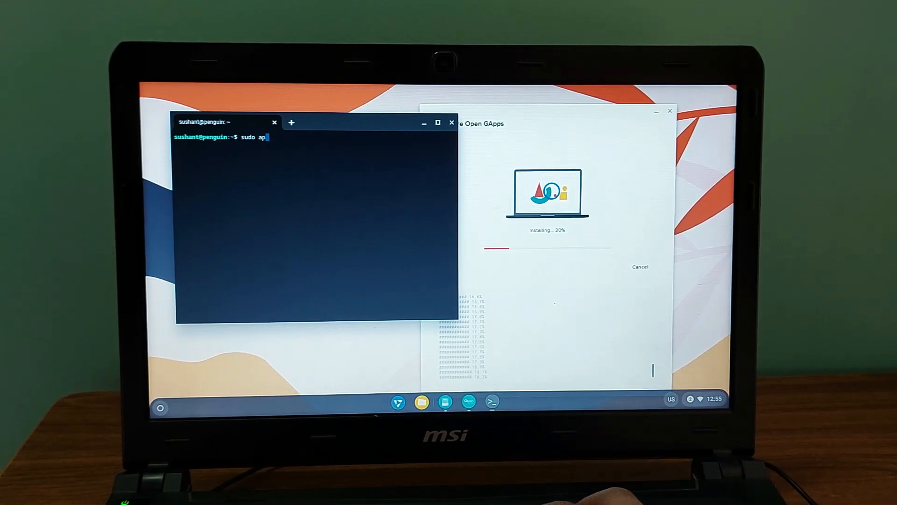
type("t update")
key("Return")
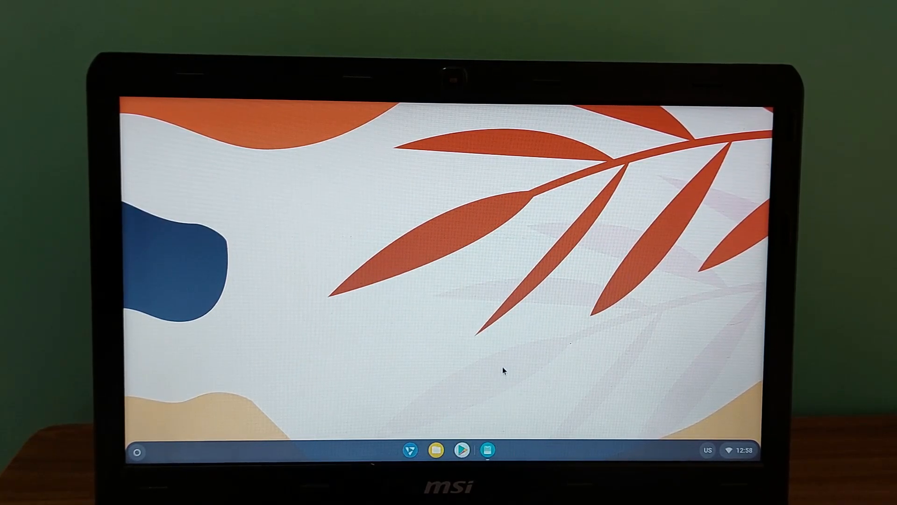
- Launch the Play Store, sign in, agree to the terms and start an app search
left_click(463, 450)
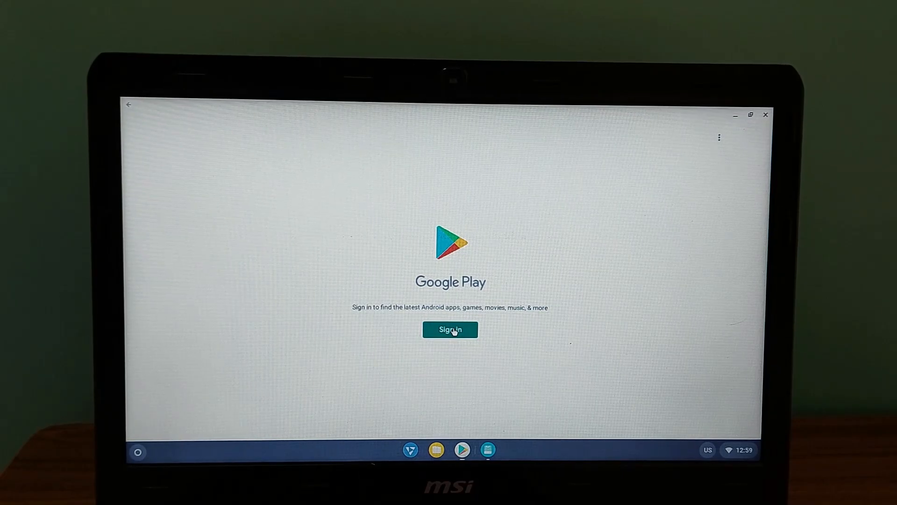
left_click(469, 334)
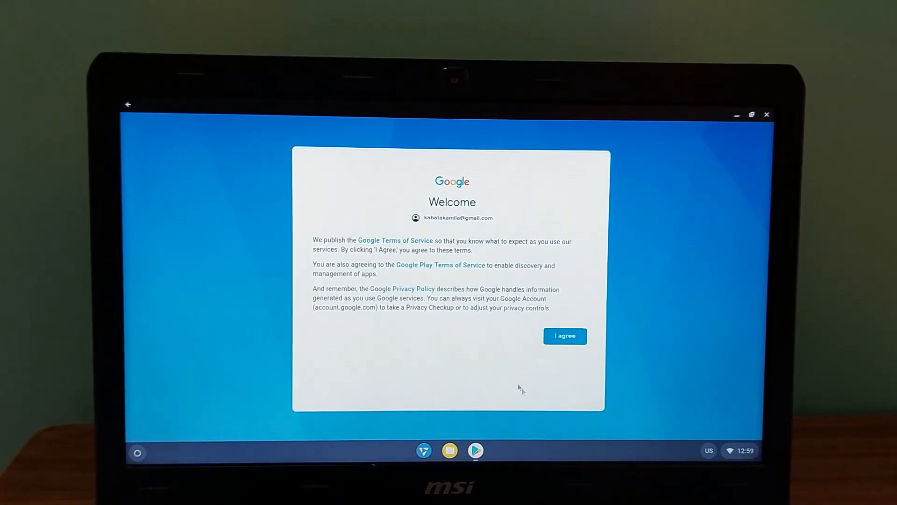
left_click(564, 336)
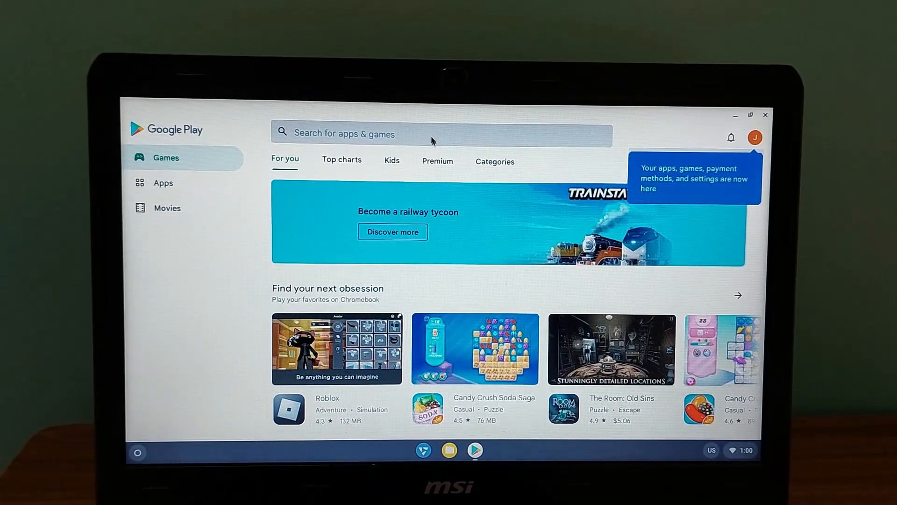
left_click(429, 134)
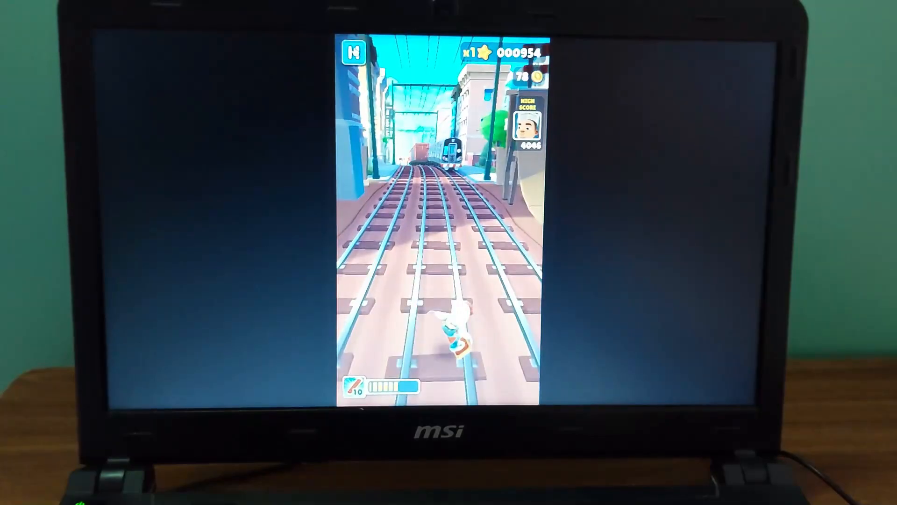
- Pause Subway Surfers, close the game window, and toggle the launcher panel
key("Escape")
left_click(766, 49)
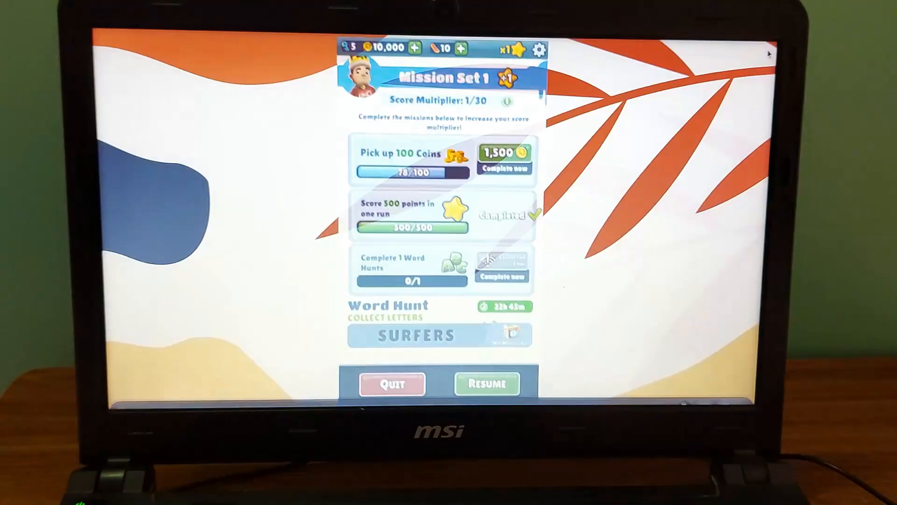
key("super")
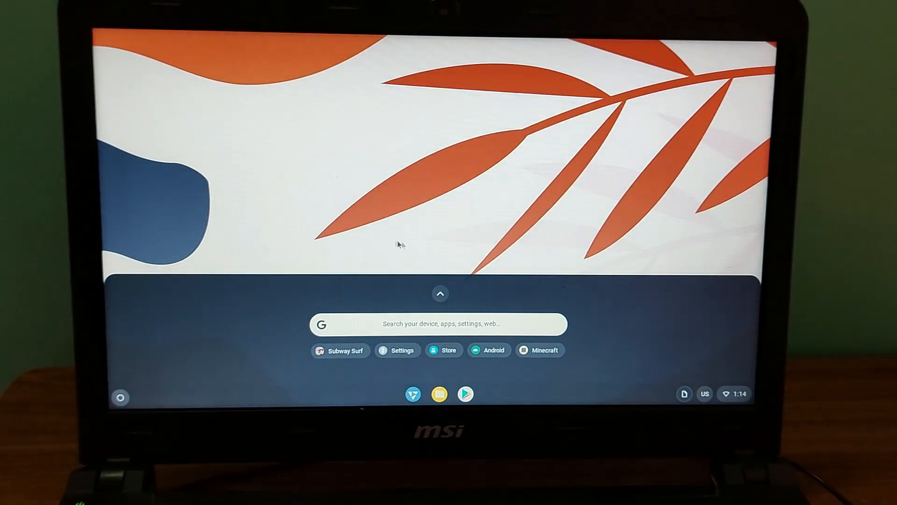
left_click(397, 240)
key("super")
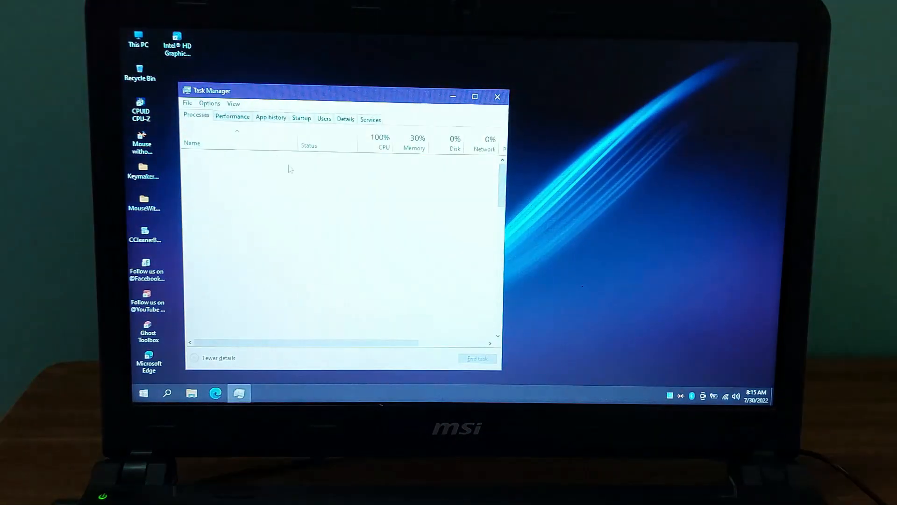
- Show Memory on the Performance page and maximize Task Manager
left_click(232, 117)
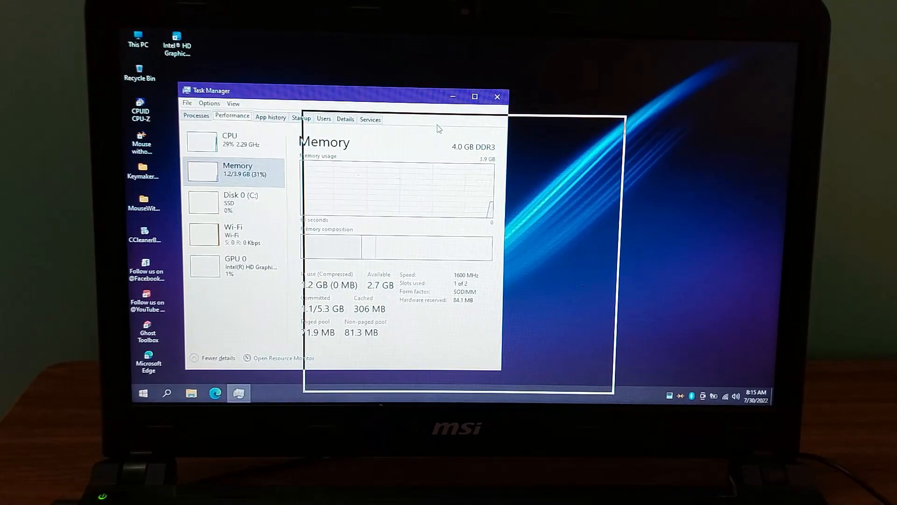
double_click(319, 91)
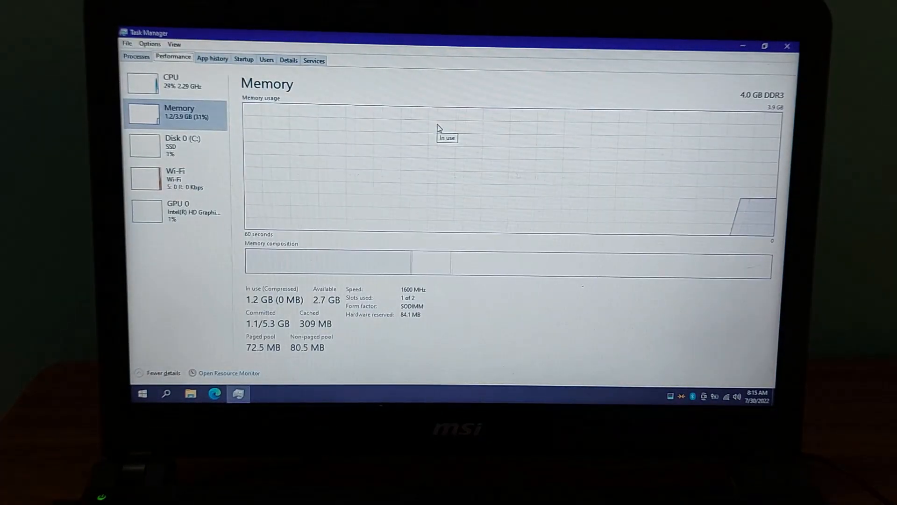